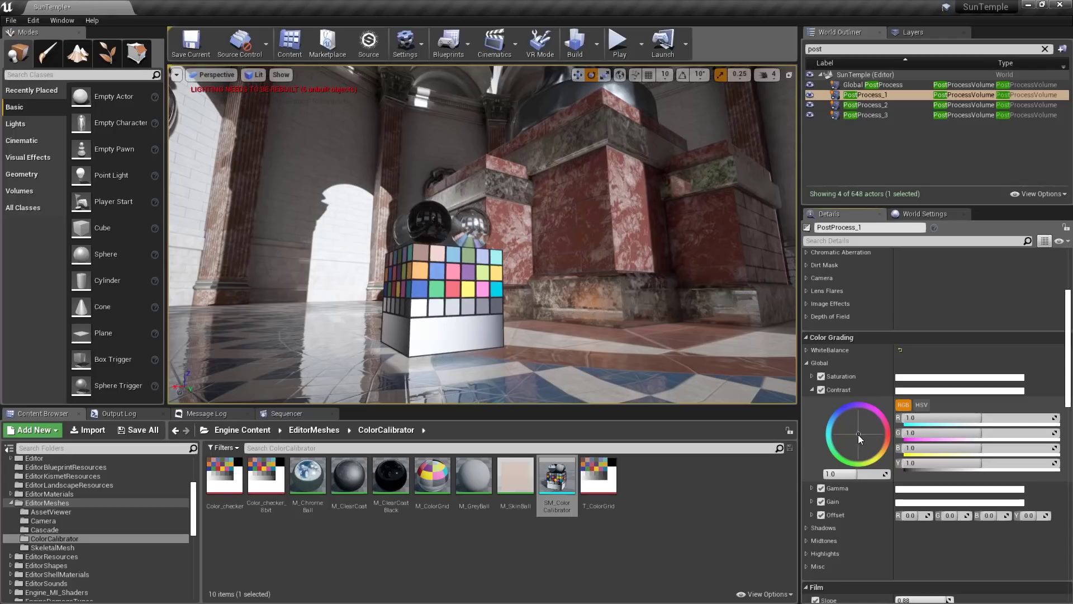
Tint global contrast warm at 1.22, shift global gamma toward teal, and expand global Gain
{"action": "left_click_drag", "start_coordinate": [858, 434], "coordinate": [889, 438]}
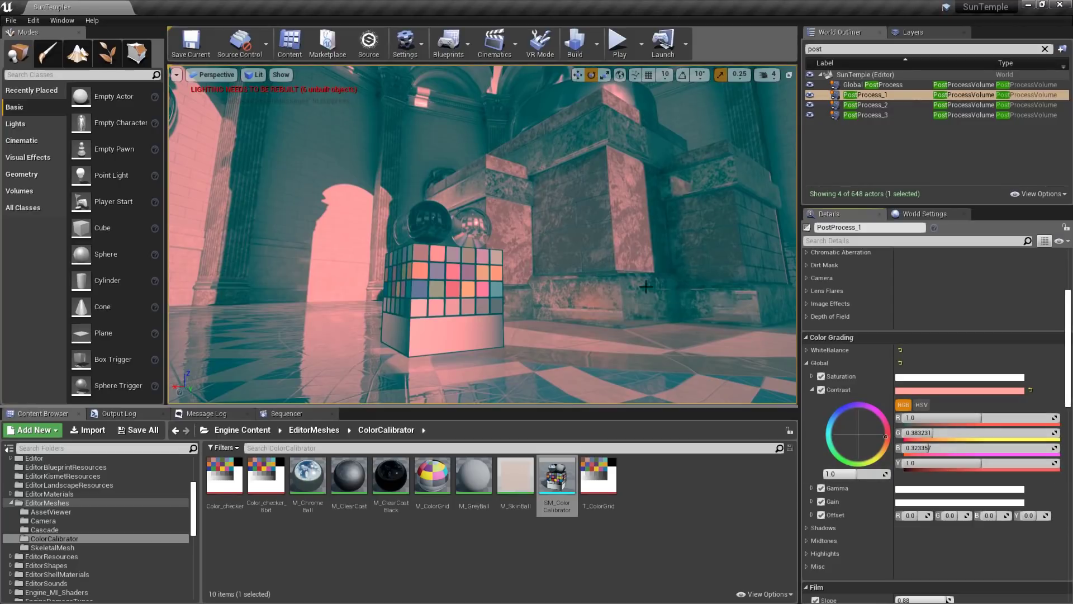
{"action": "mouse_move", "coordinate": [855, 473]}
{"action": "left_mouse_down"}
{"action": "mouse_move", "coordinate": [883, 473]}
{"action": "mouse_move", "coordinate": [863, 473]}
{"action": "left_mouse_up"}
{"action": "left_click", "coordinate": [812, 489]}
{"action": "scroll", "coordinate": [828, 498], "scroll_direction": "down", "scroll_amount": 1}
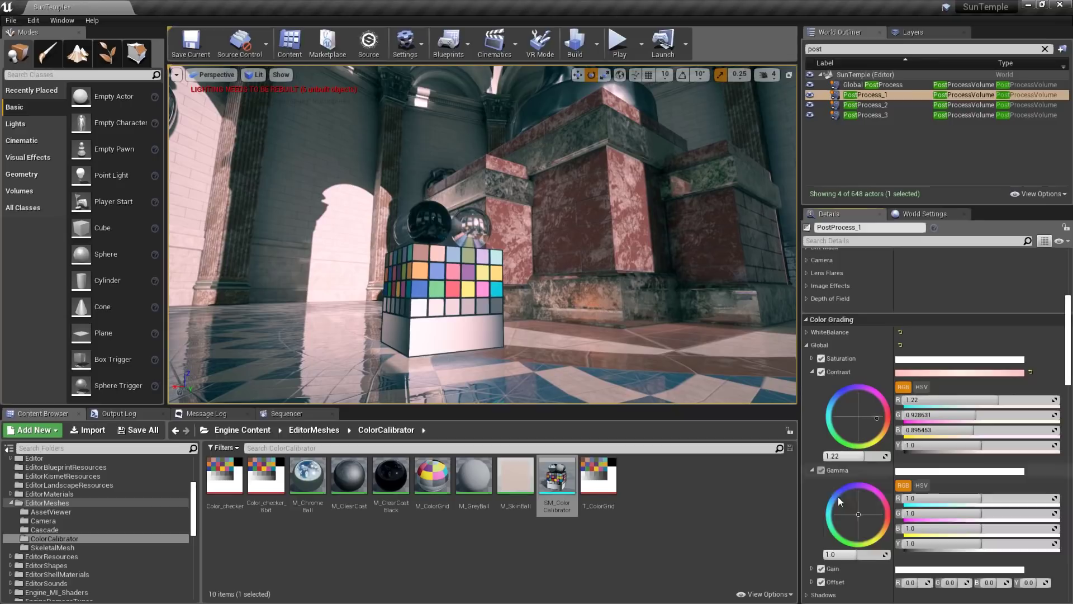
{"action": "left_click_drag", "start_coordinate": [859, 515], "coordinate": [851, 526]}
{"action": "scroll", "coordinate": [827, 520], "scroll_direction": "down", "scroll_amount": 2}
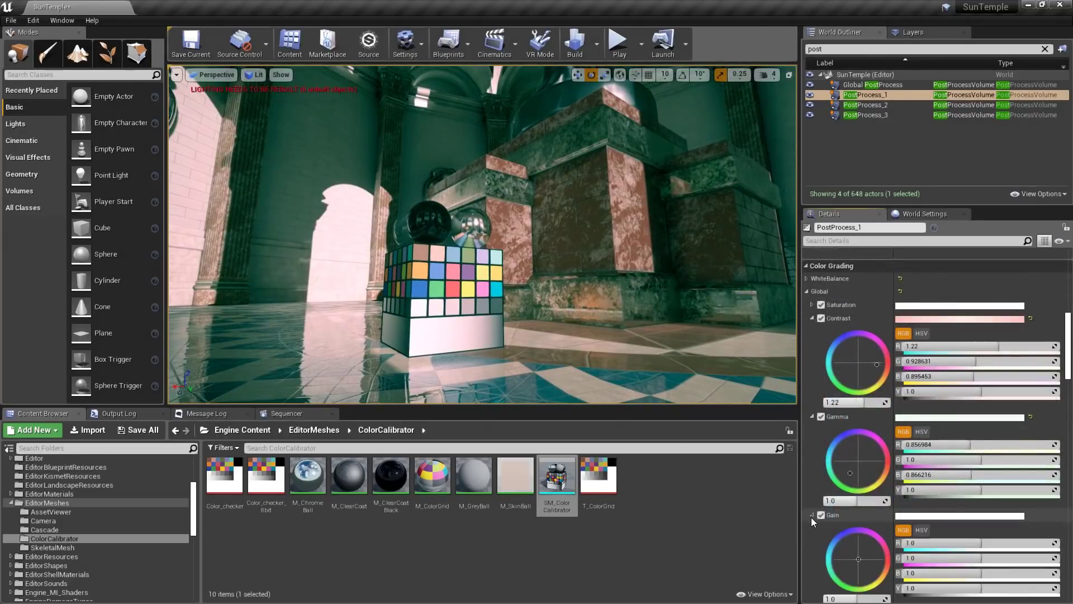
{"action": "left_click", "coordinate": [811, 515]}
{"action": "scroll", "coordinate": [812, 516], "scroll_direction": "down", "scroll_amount": 1}
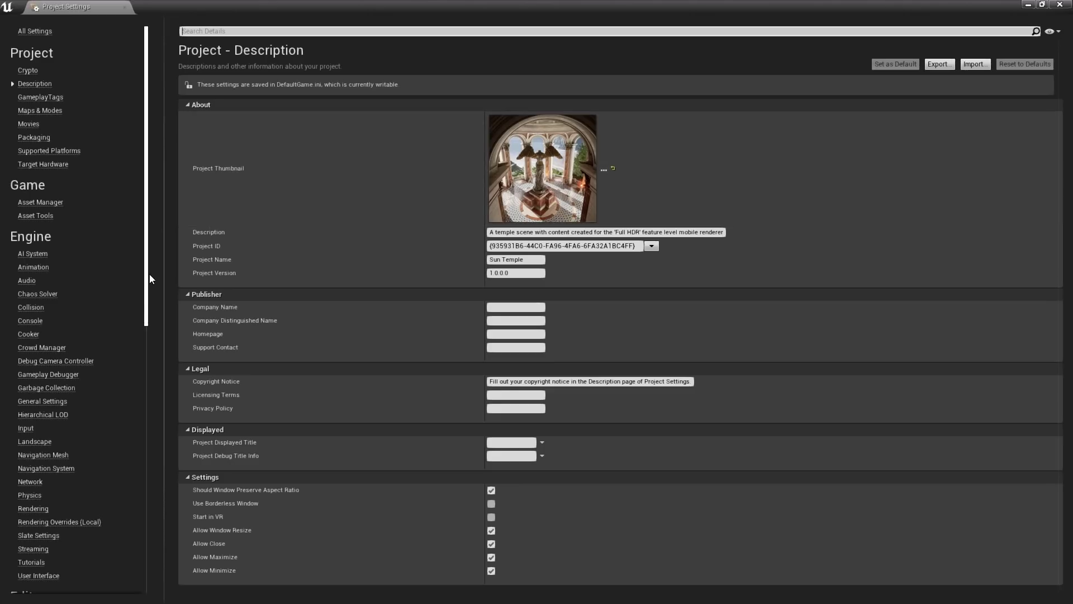
{"action": "scroll", "coordinate": [149, 277], "scroll_direction": "down", "scroll_amount": 4}
{"action": "left_click", "coordinate": [35, 415]}
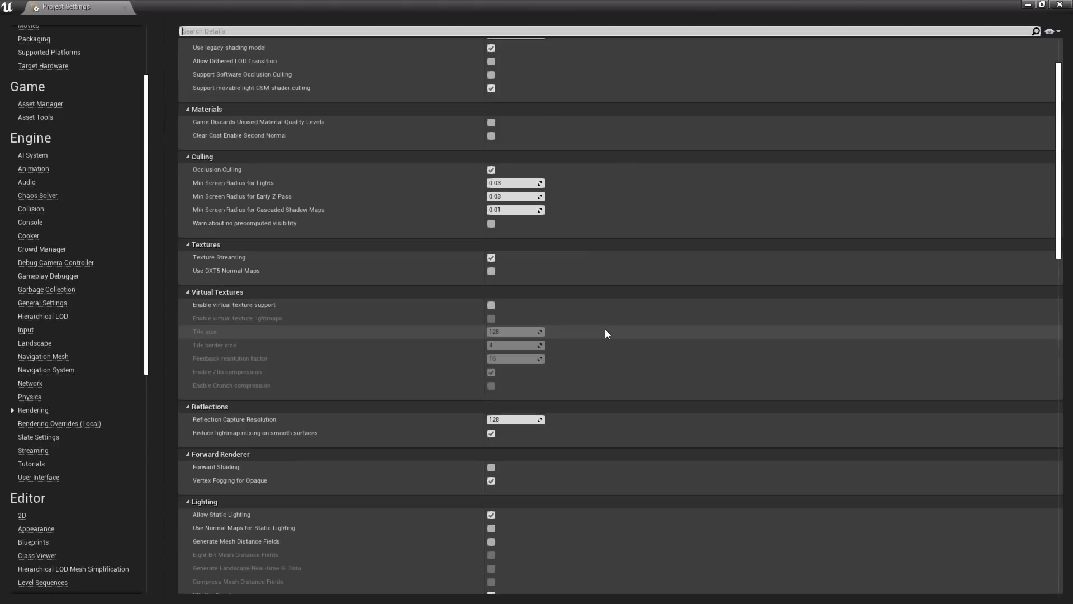
{"action": "scroll", "coordinate": [605, 329], "scroll_direction": "down", "scroll_amount": 5}
{"action": "scroll", "coordinate": [603, 329], "scroll_direction": "down", "scroll_amount": 2}
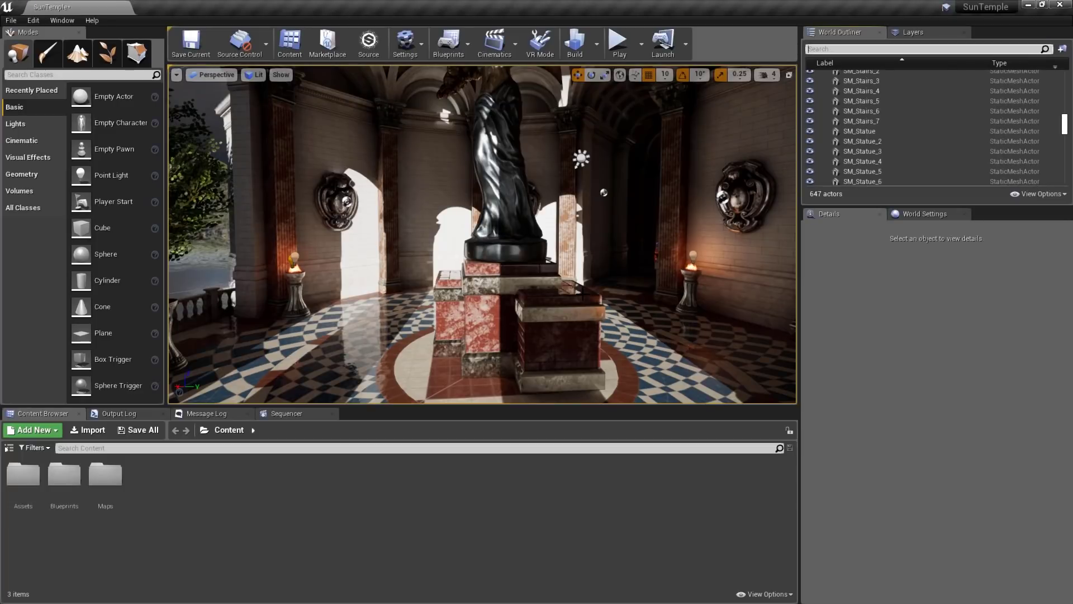
Find PostProcess_1 in the World Outliner with the search 'post pro' and select it
{"action": "left_click", "coordinate": [838, 48]}
{"action": "type", "text": "post pro"}
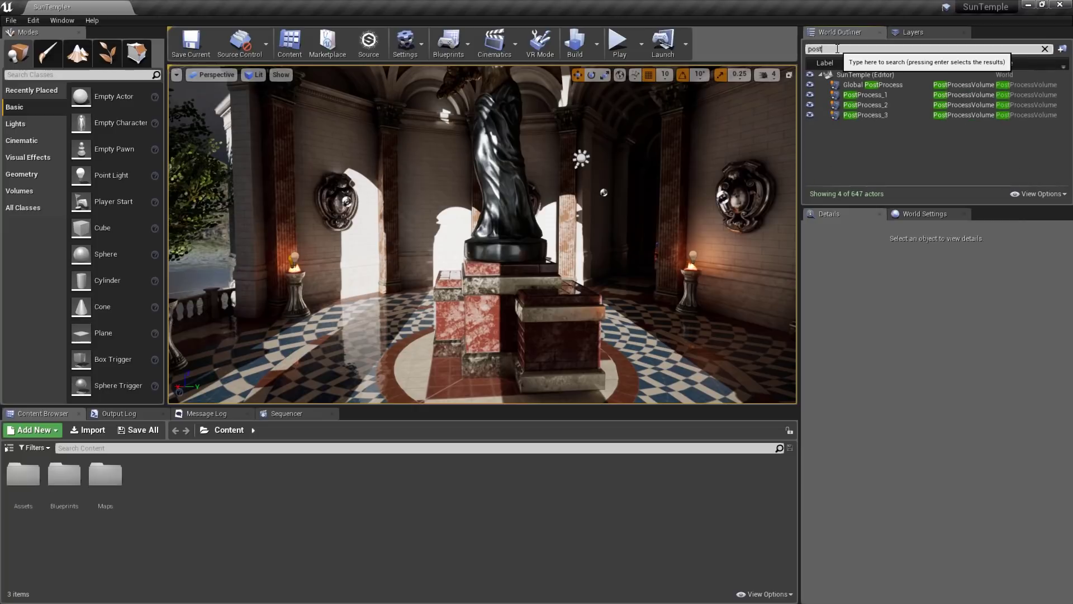
{"action": "left_click", "coordinate": [864, 95]}
Enable the Exposure Min and Max Brightness overrides and set both to 1.0
{"action": "left_click", "coordinate": [808, 349]}
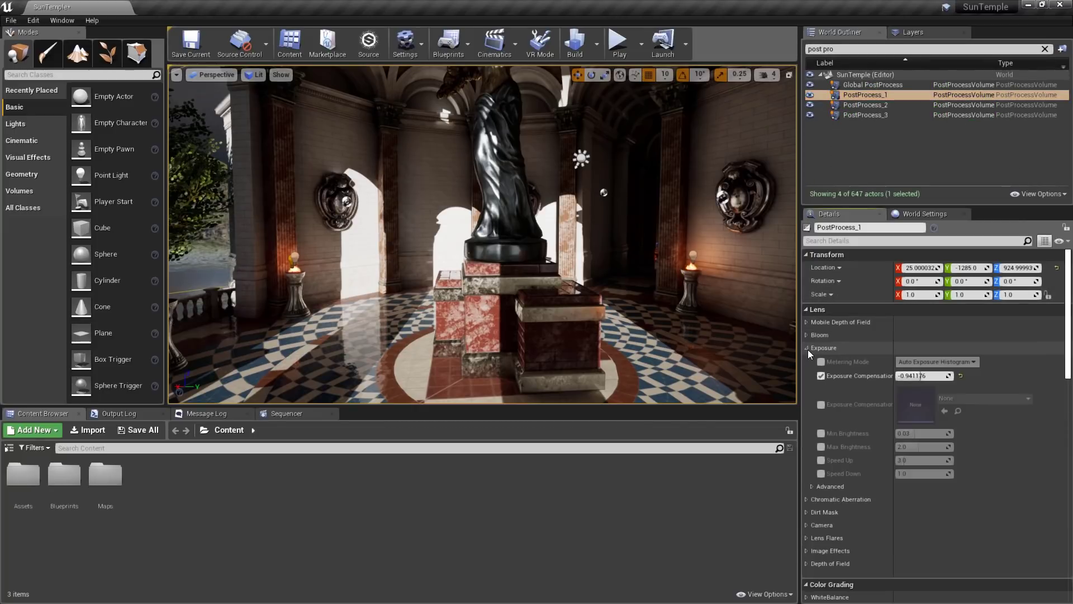
{"action": "left_click", "coordinate": [821, 434]}
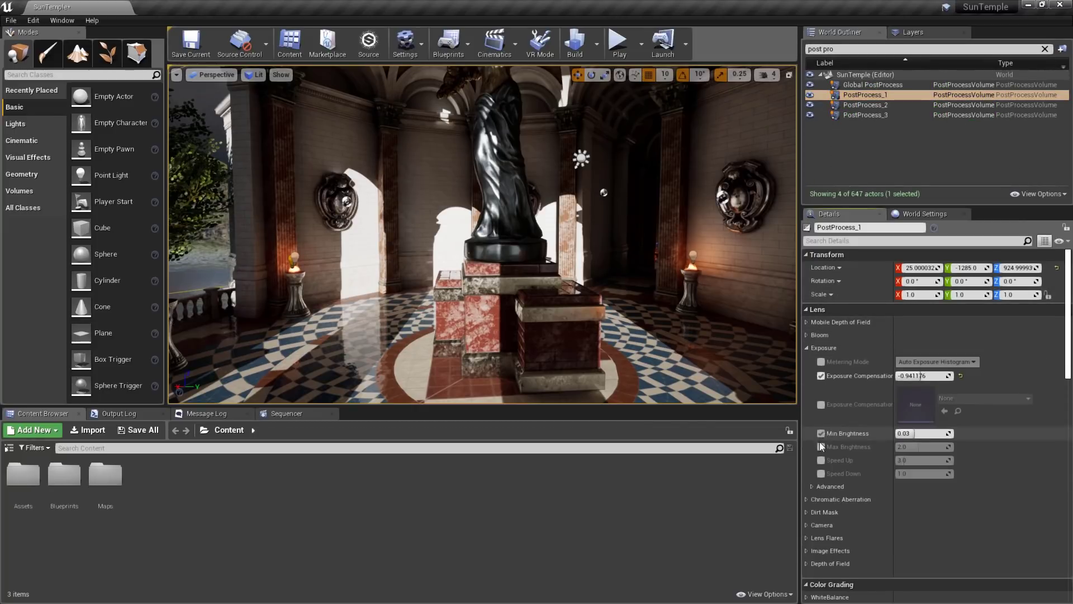
{"action": "left_click", "coordinate": [821, 447]}
{"action": "left_click_drag", "start_coordinate": [916, 434], "coordinate": [1021, 430]}
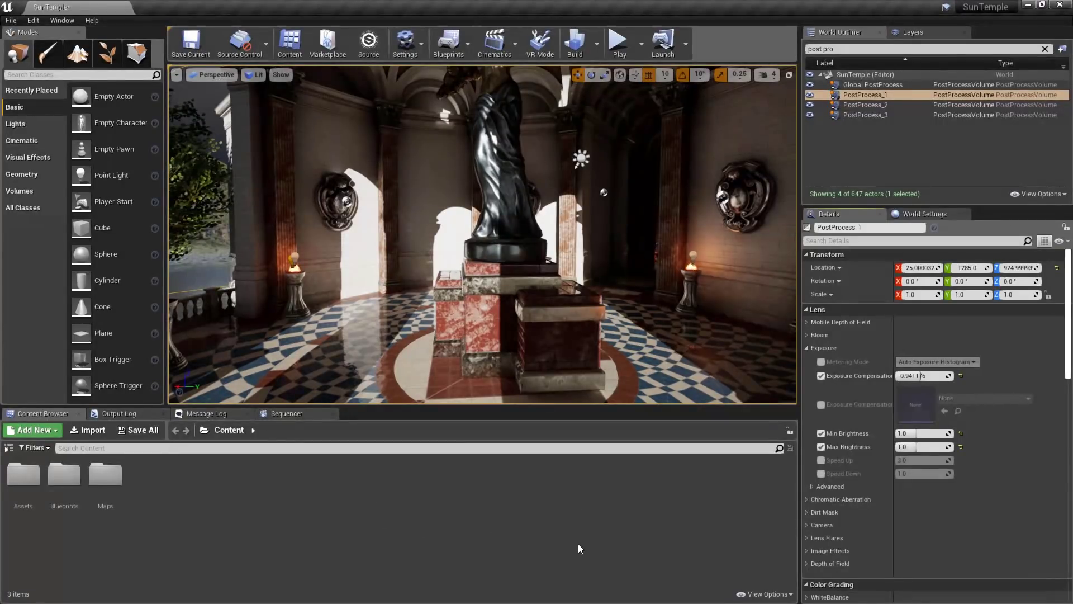
Show engine content and browse to Engine Content > EditorMeshes > ColorCalibrator
{"action": "left_click", "coordinate": [789, 596]}
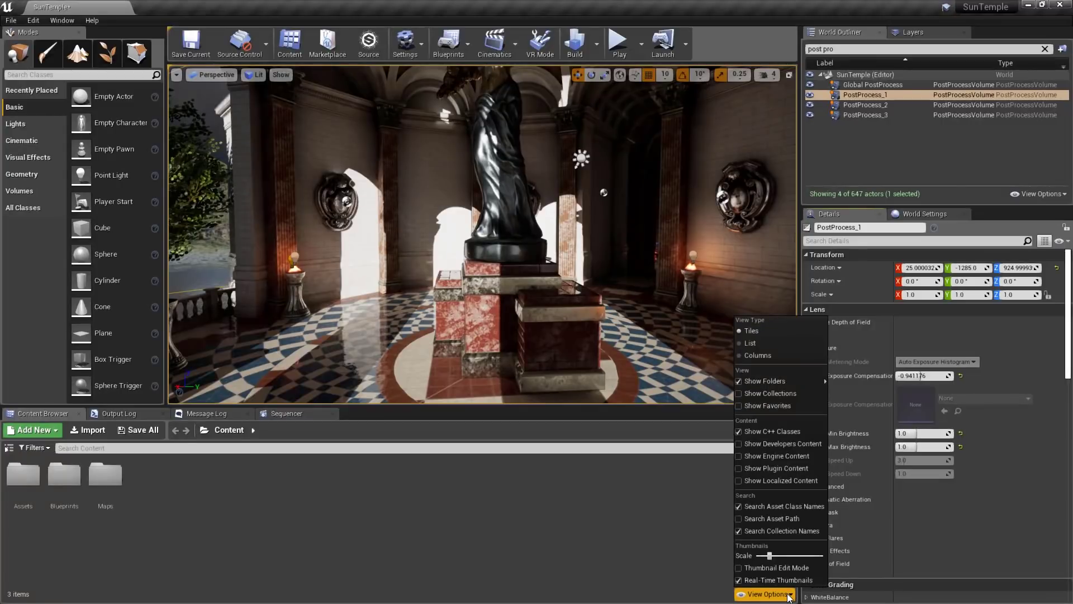
{"action": "left_click", "coordinate": [740, 457]}
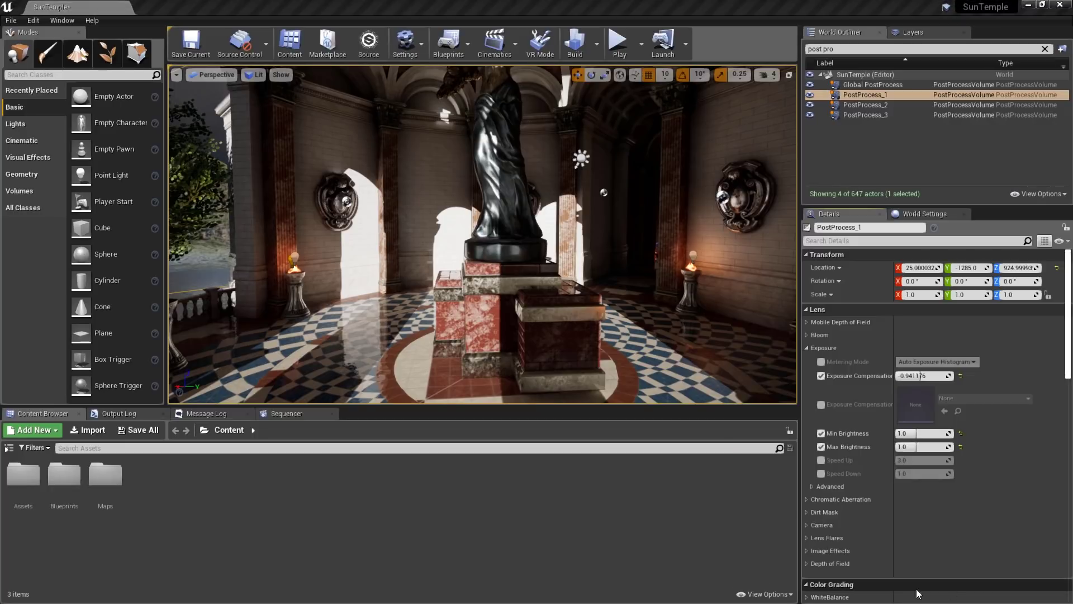
{"action": "left_click", "coordinate": [9, 450]}
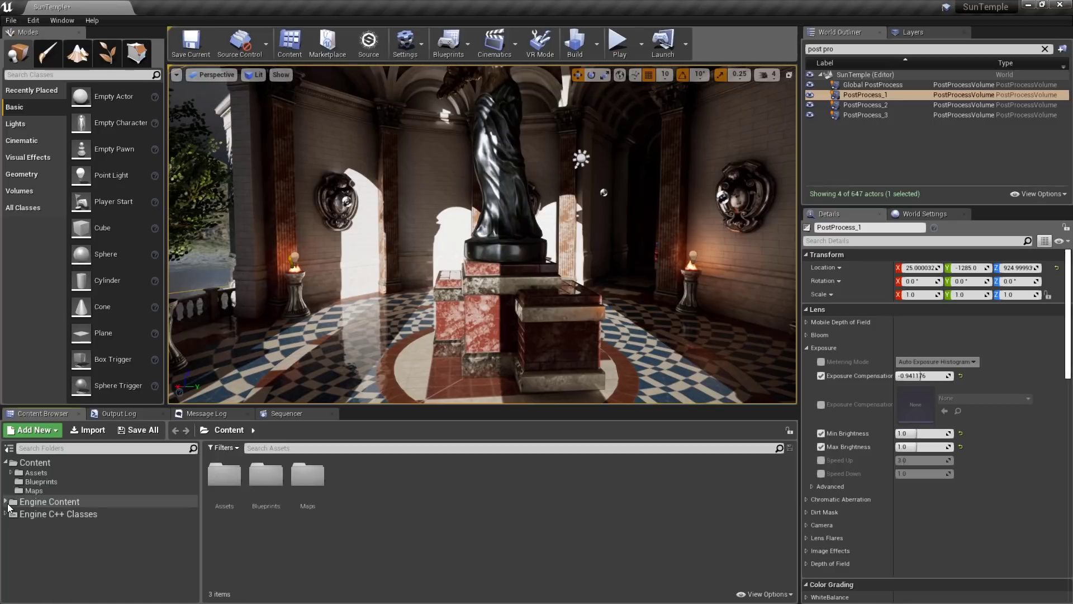
{"action": "left_click", "coordinate": [6, 502]}
{"action": "left_click", "coordinate": [47, 592]}
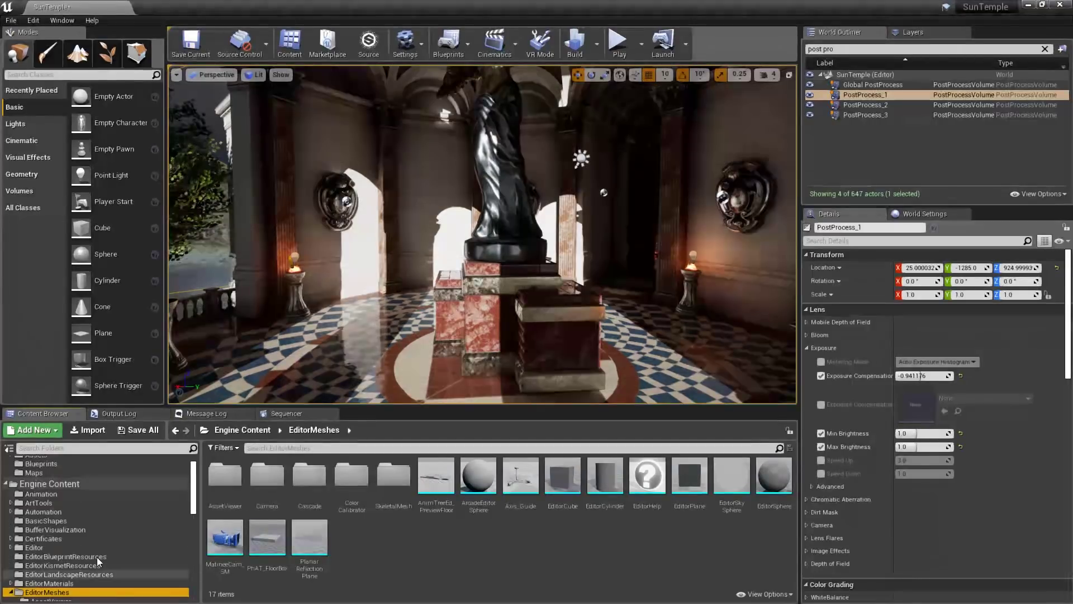
{"action": "scroll", "coordinate": [96, 557], "scroll_direction": "down", "scroll_amount": 3}
{"action": "left_click", "coordinate": [45, 540]}
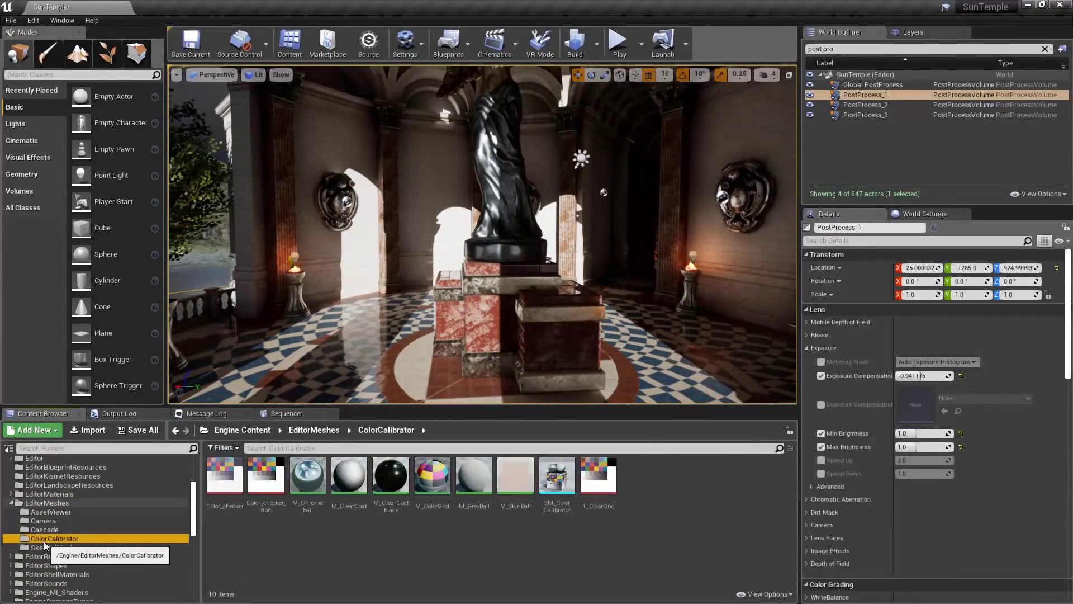
Place SM_ColorCalibrator on the temple floor and frame it in the viewport
{"action": "mouse_move", "coordinate": [560, 506]}
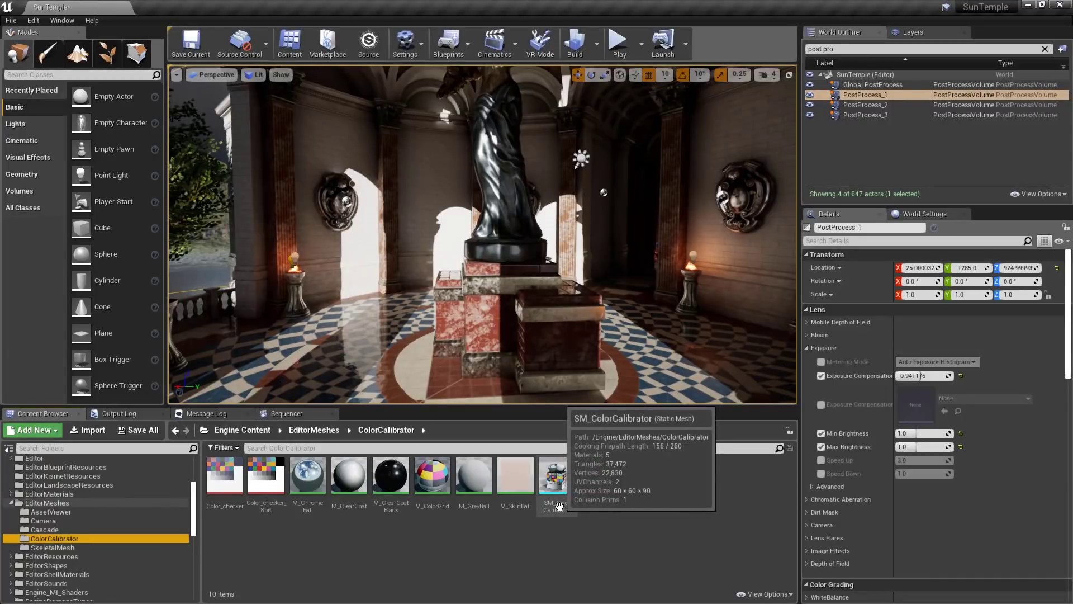
{"action": "left_click", "coordinate": [555, 484]}
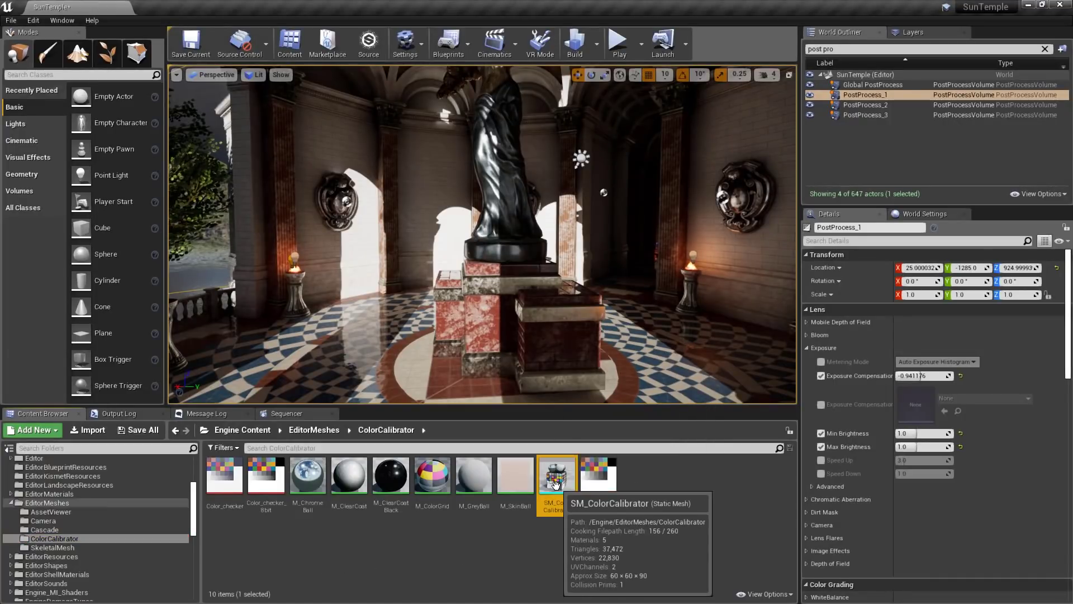
{"action": "left_click_drag", "start_coordinate": [555, 484], "coordinate": [386, 363]}
{"action": "key", "text": "f"}
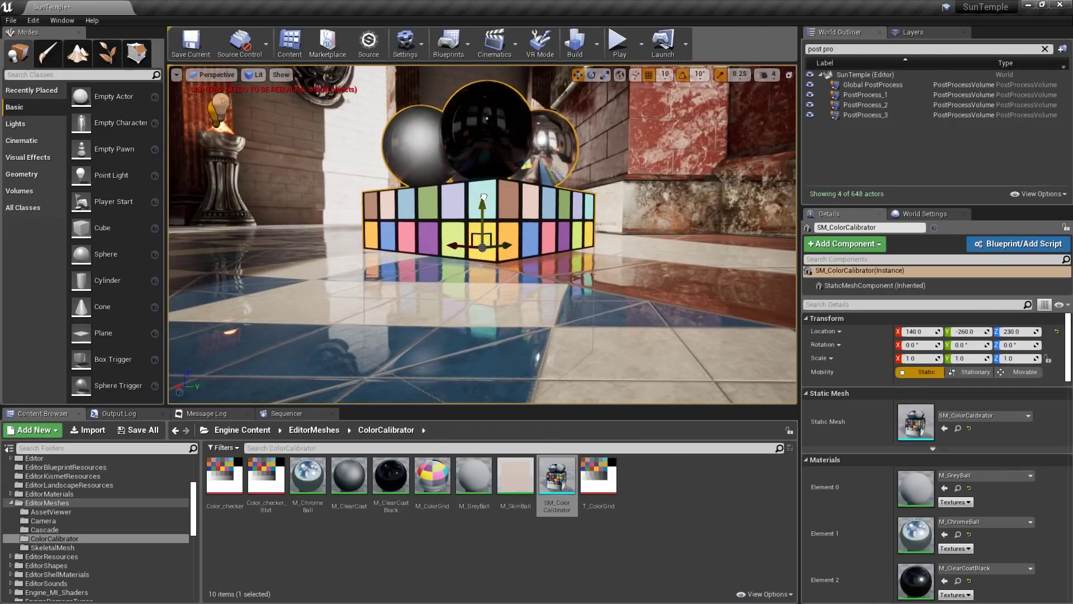
Raise the calibrator to Z 260, then copy the directional light's rotation
{"action": "left_click_drag", "start_coordinate": [483, 197], "coordinate": [479, 132]}
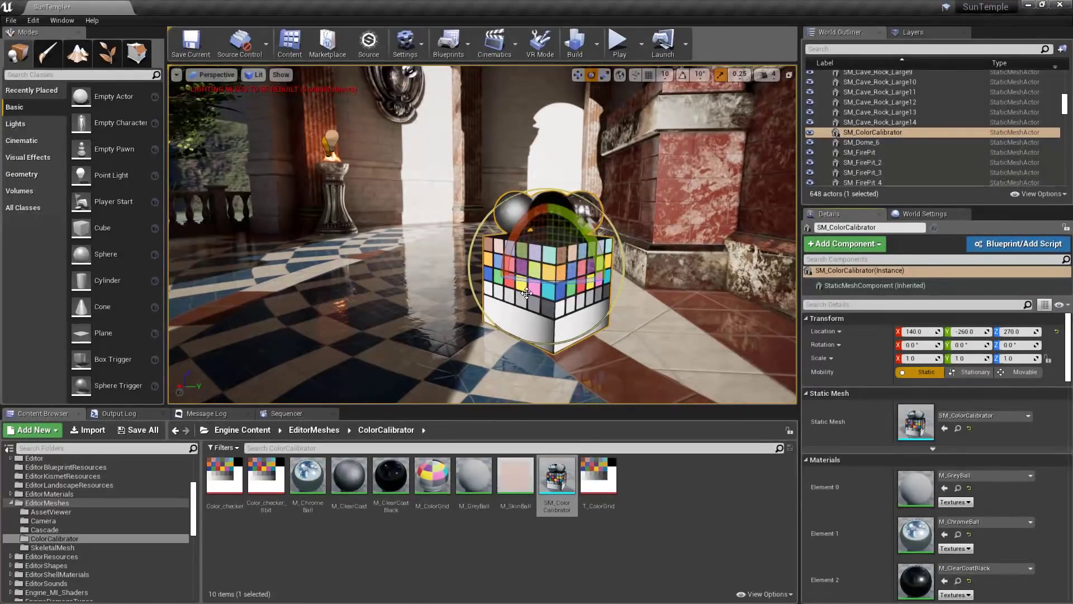
{"action": "left_click", "coordinate": [853, 50]}
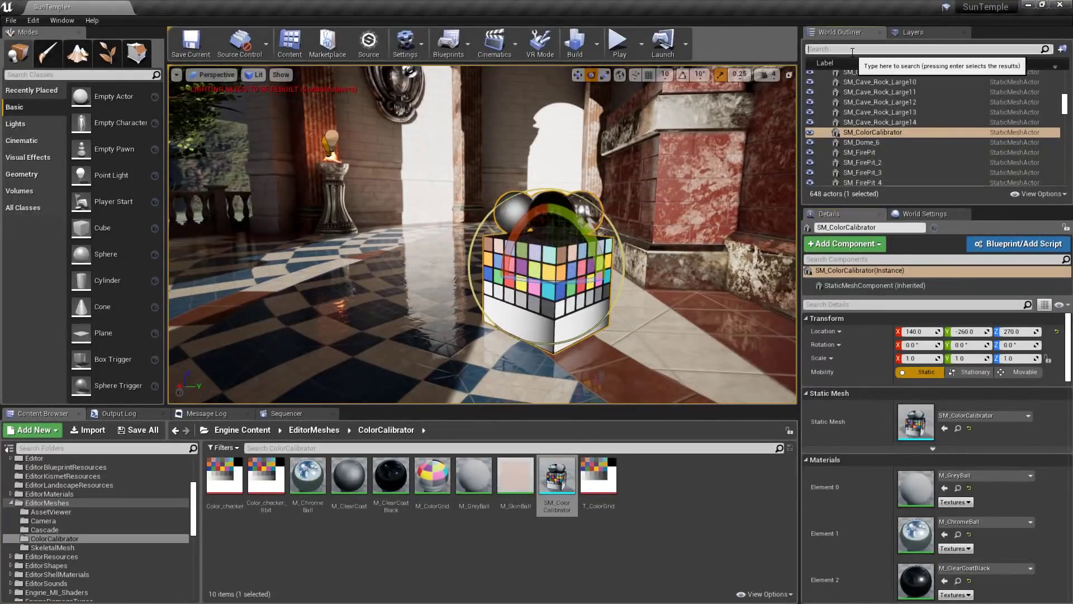
{"action": "type", "text": "directional"}
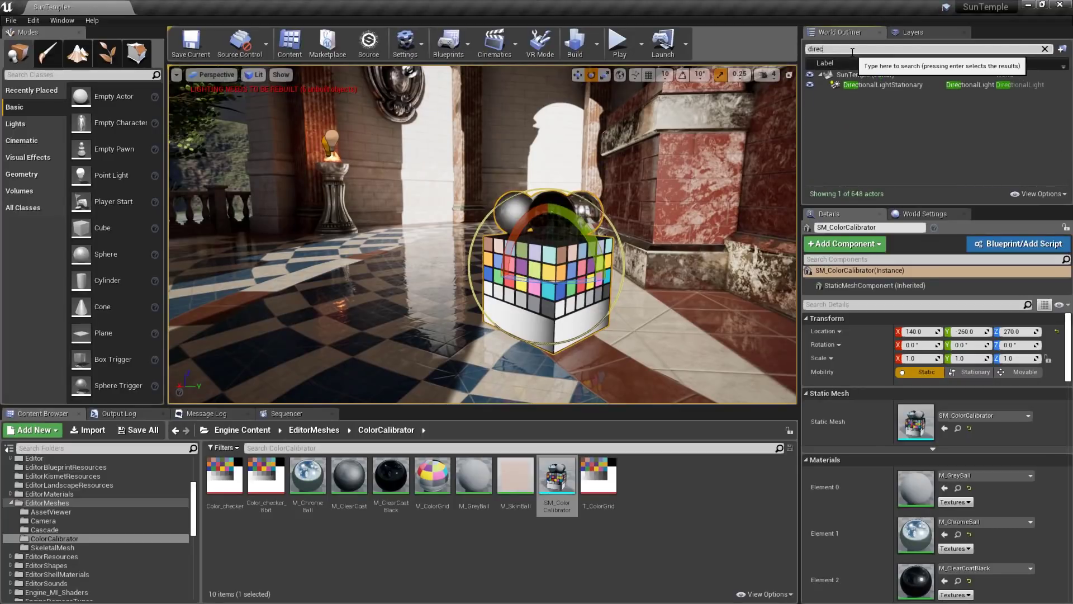
{"action": "left_click", "coordinate": [889, 86]}
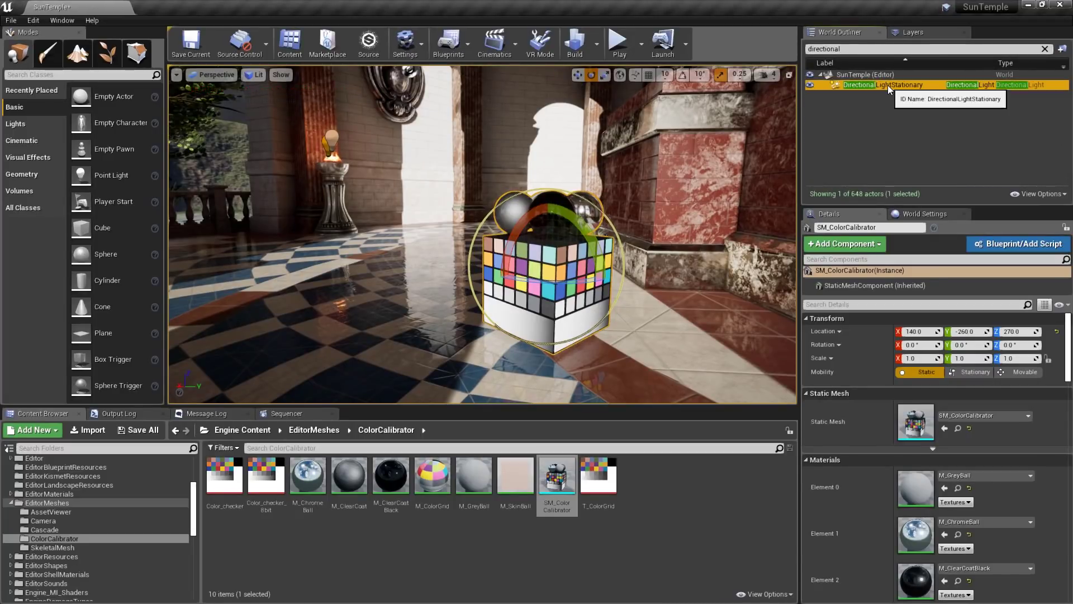
{"action": "right_click", "coordinate": [821, 345]}
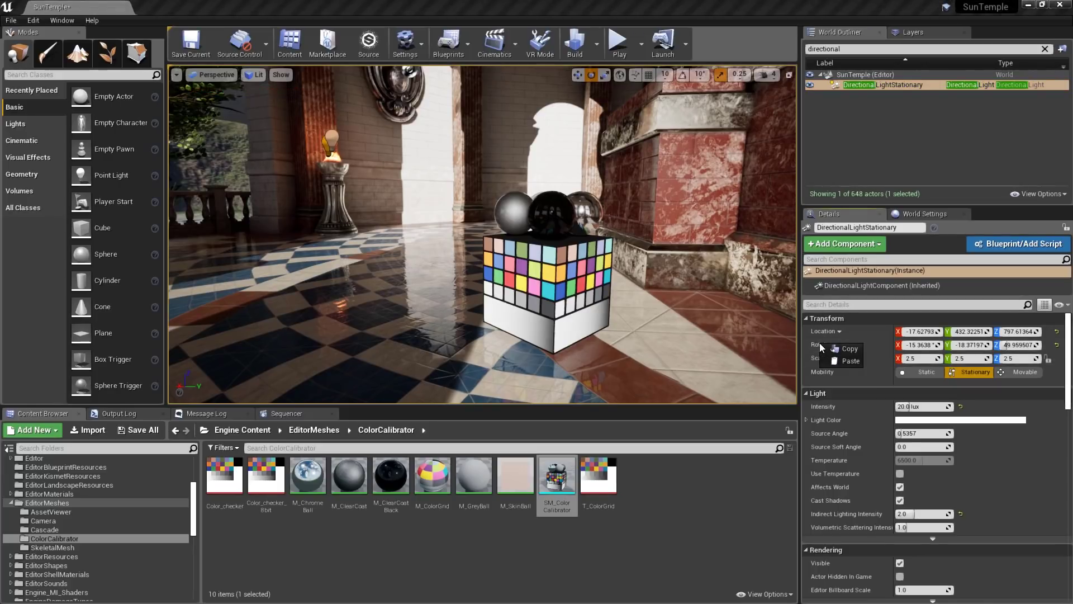
{"action": "left_click", "coordinate": [851, 361]}
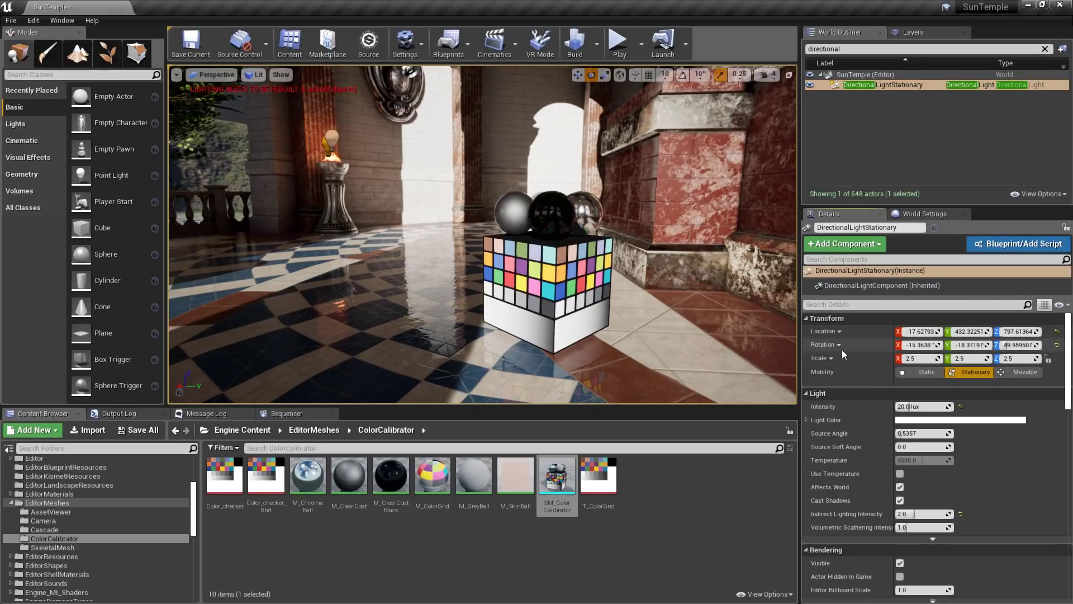
Paste the light's rotation onto the calibrator cube and set its X and Y rotation to 0
{"action": "left_click", "coordinate": [571, 268]}
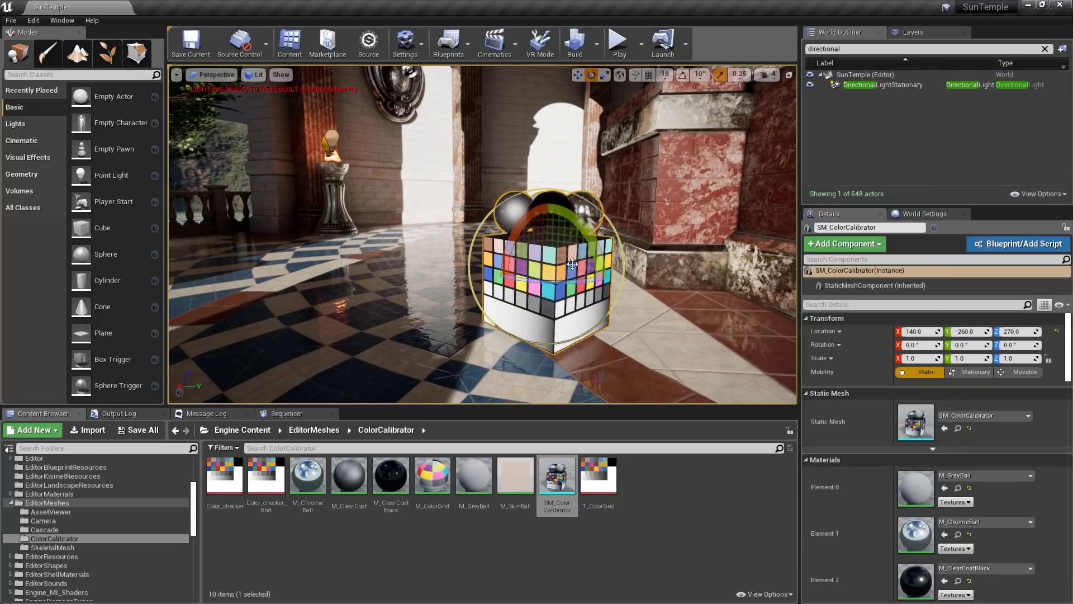
{"action": "right_click", "coordinate": [817, 344]}
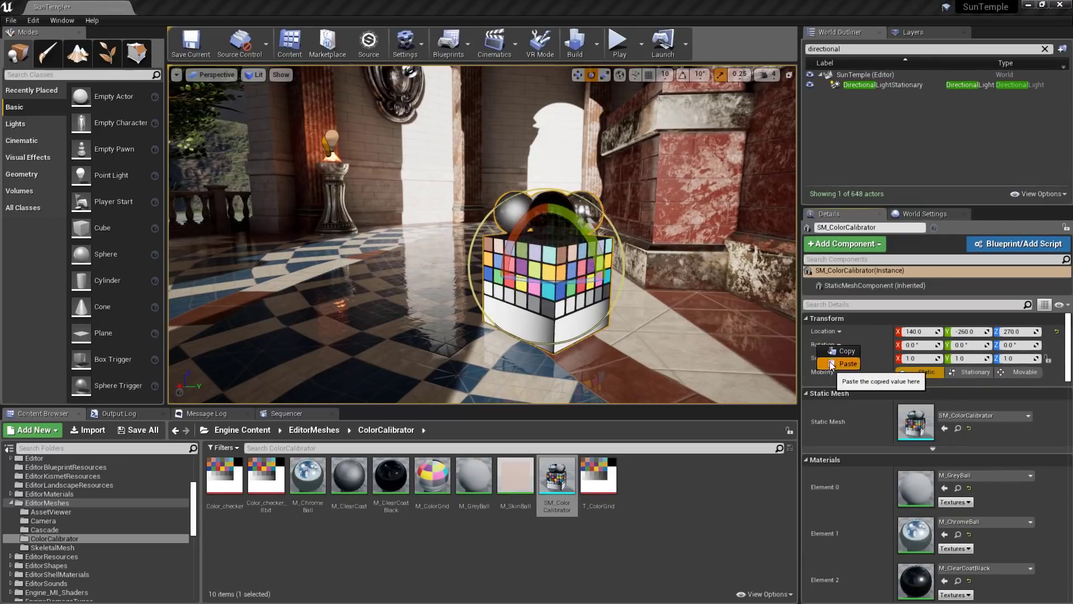
{"action": "left_click", "coordinate": [832, 364]}
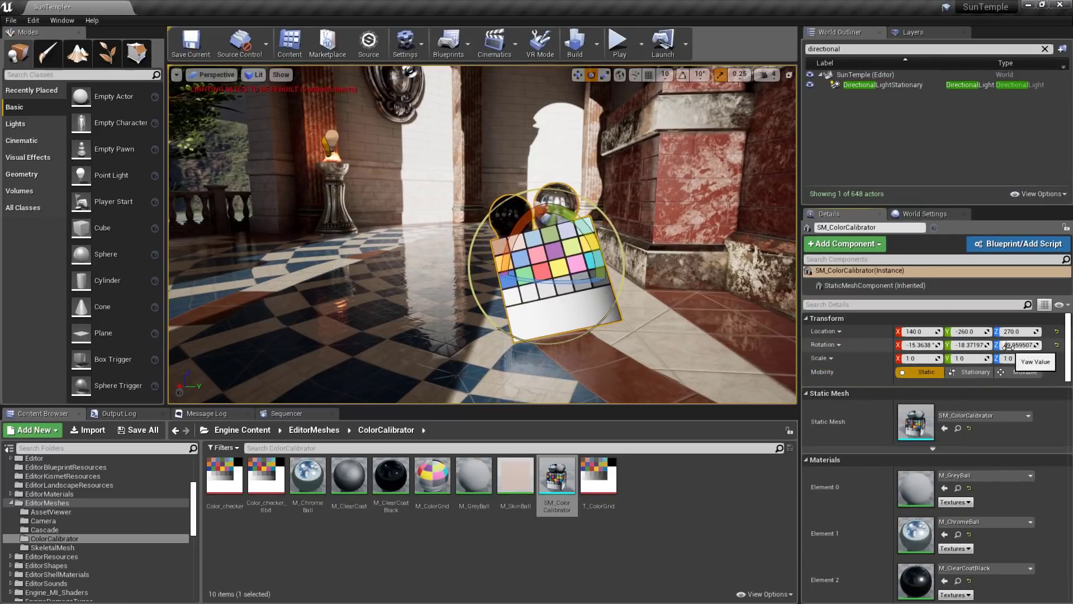
{"action": "left_click", "coordinate": [920, 345]}
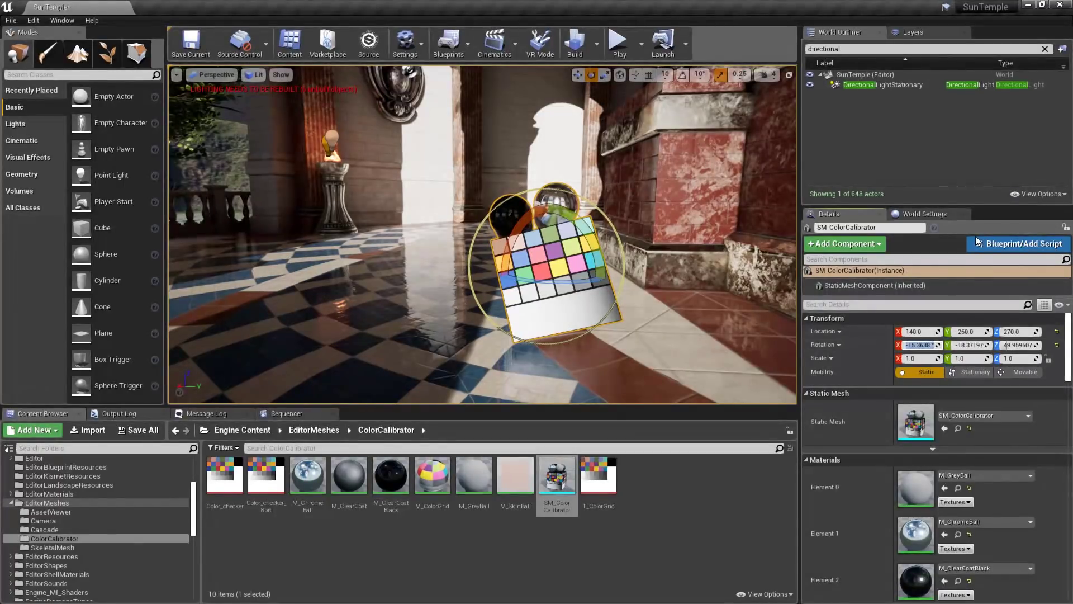
{"action": "type", "text": "0"}
{"action": "key", "text": "Tab"}
{"action": "type", "text": "0"}
{"action": "key", "text": "Tab"}
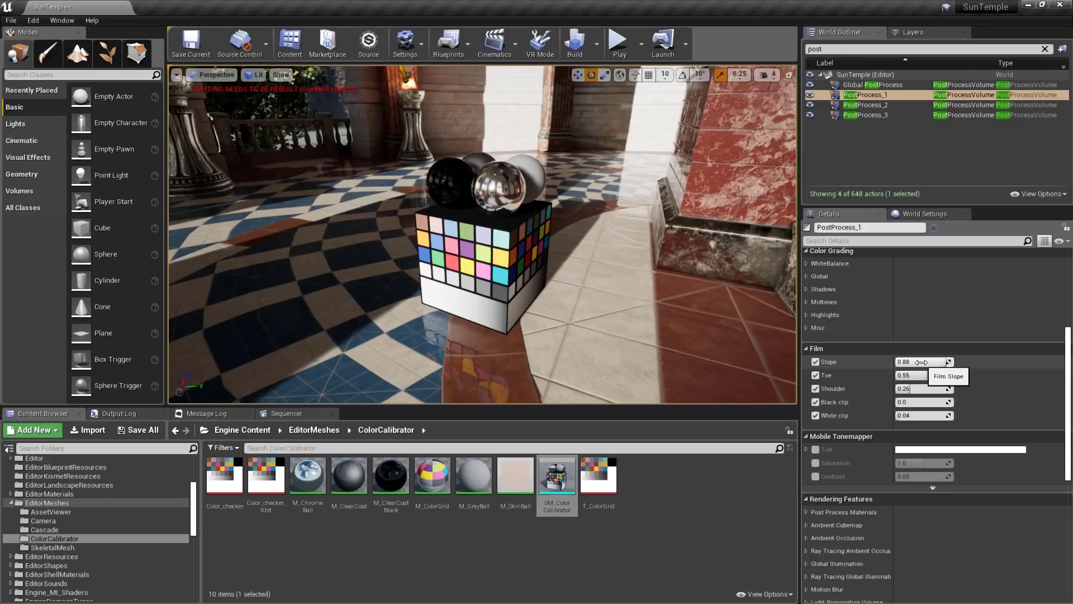
Keep Film Slope at 0.88 and set Toe 0.276, Shoulder 0.343, White clip 0.648
{"action": "left_click_drag", "start_coordinate": [921, 362], "coordinate": [901, 362]}
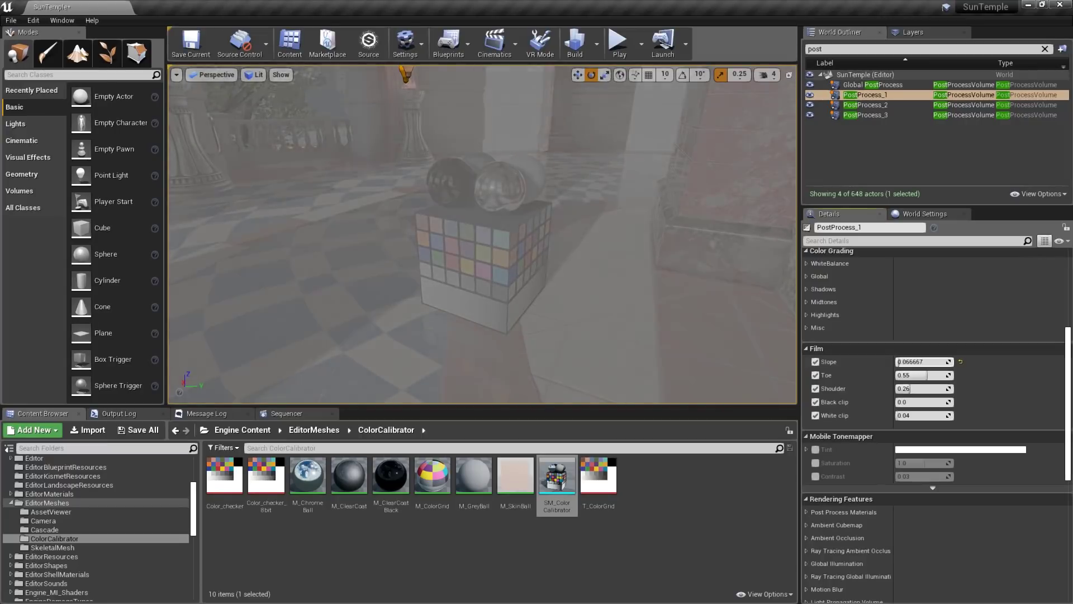
{"action": "left_click", "coordinate": [960, 362]}
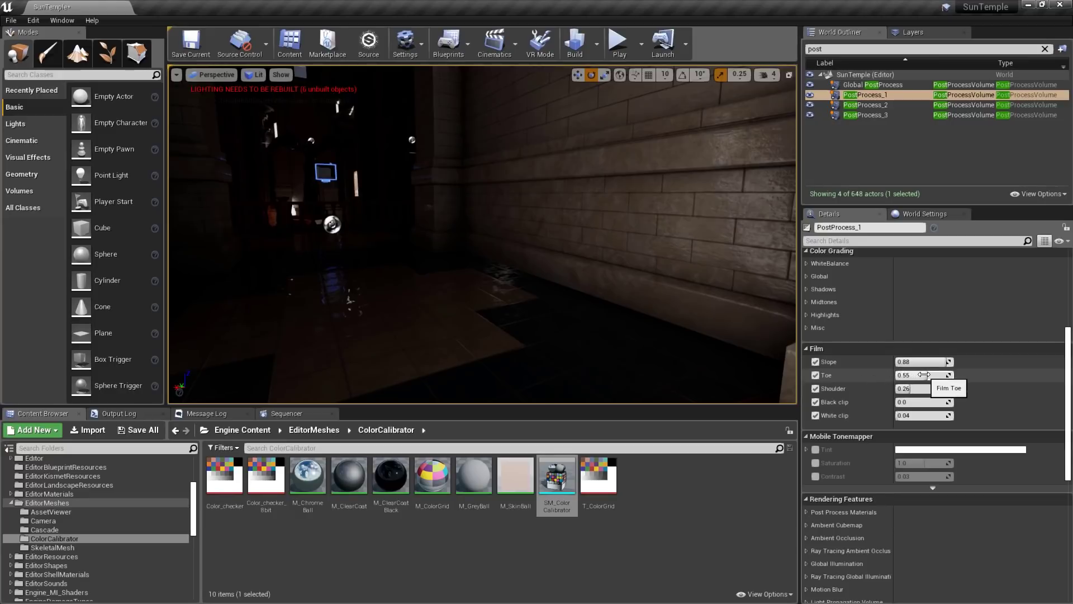
{"action": "left_click_drag", "start_coordinate": [917, 374], "coordinate": [911, 375]}
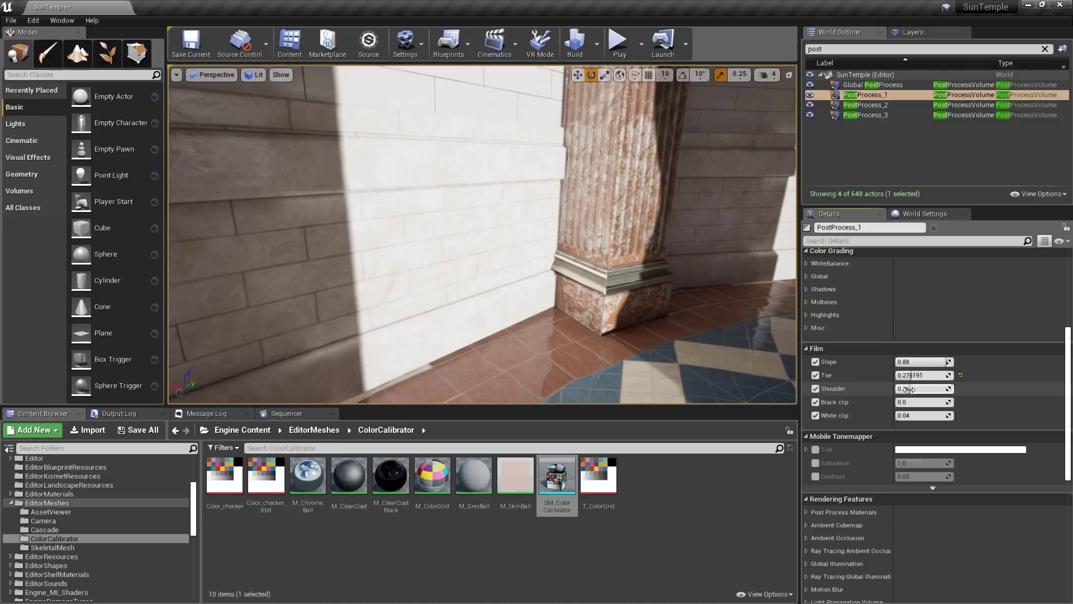
{"action": "mouse_move", "coordinate": [909, 390]}
{"action": "left_mouse_down"}
{"action": "mouse_move", "coordinate": [939, 390]}
{"action": "mouse_move", "coordinate": [914, 390]}
{"action": "left_mouse_up"}
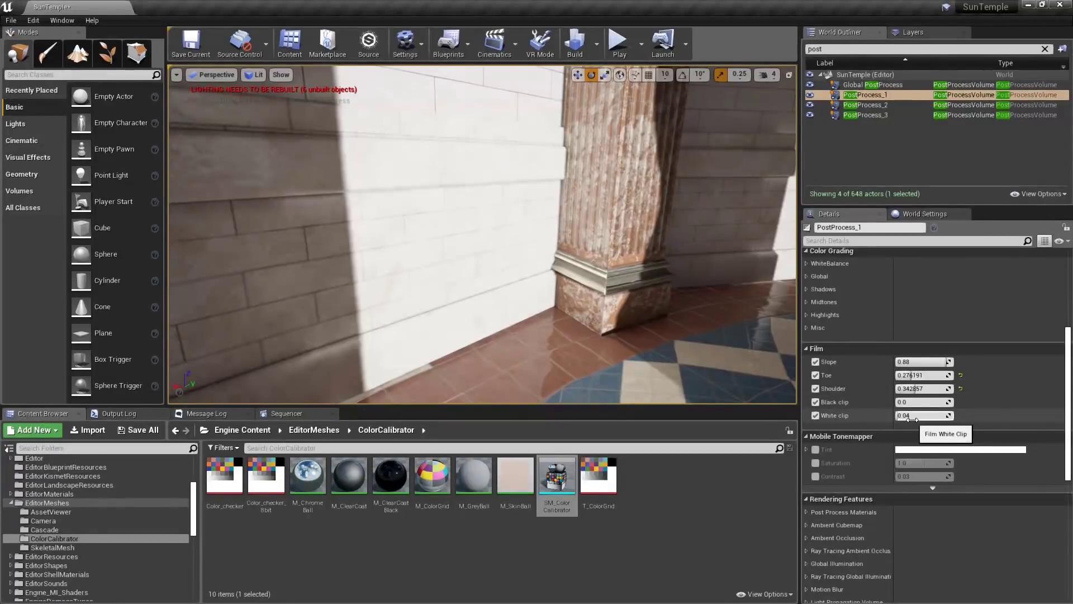
{"action": "left_click_drag", "start_coordinate": [912, 420], "coordinate": [950, 420]}
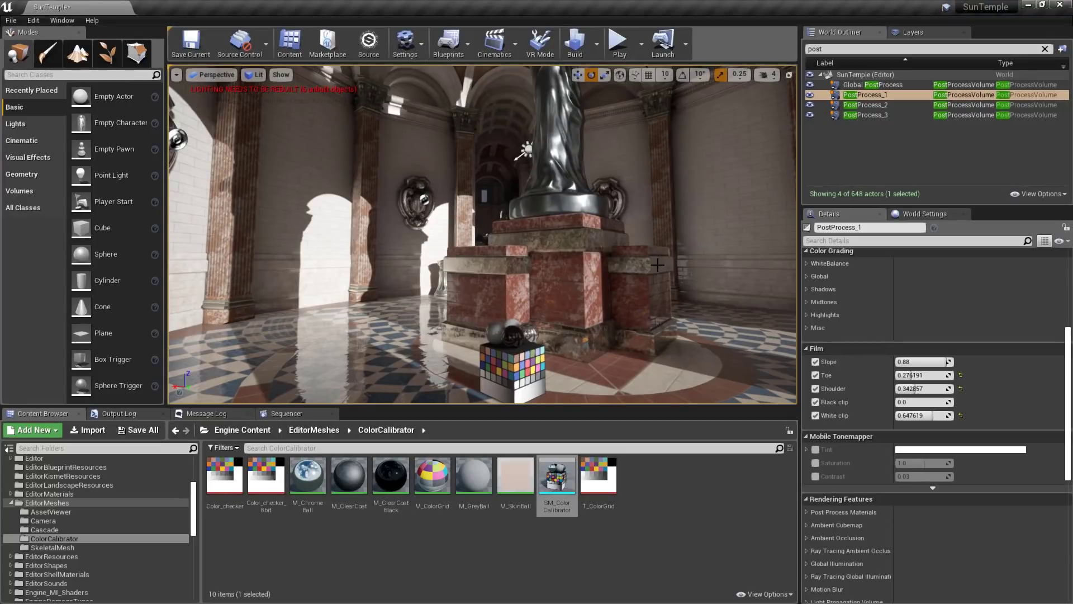
Disable the filmic tonemapper with the console command r.TonemapperFilm 0
{"action": "key", "text": "grave"}
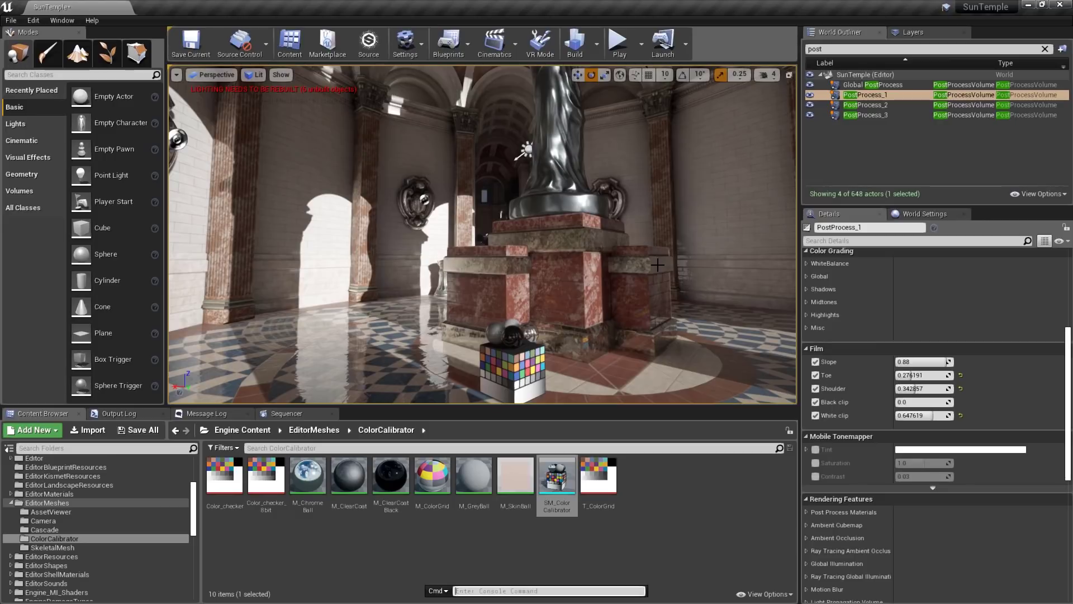
{"action": "type", "text": "r.Ton"}
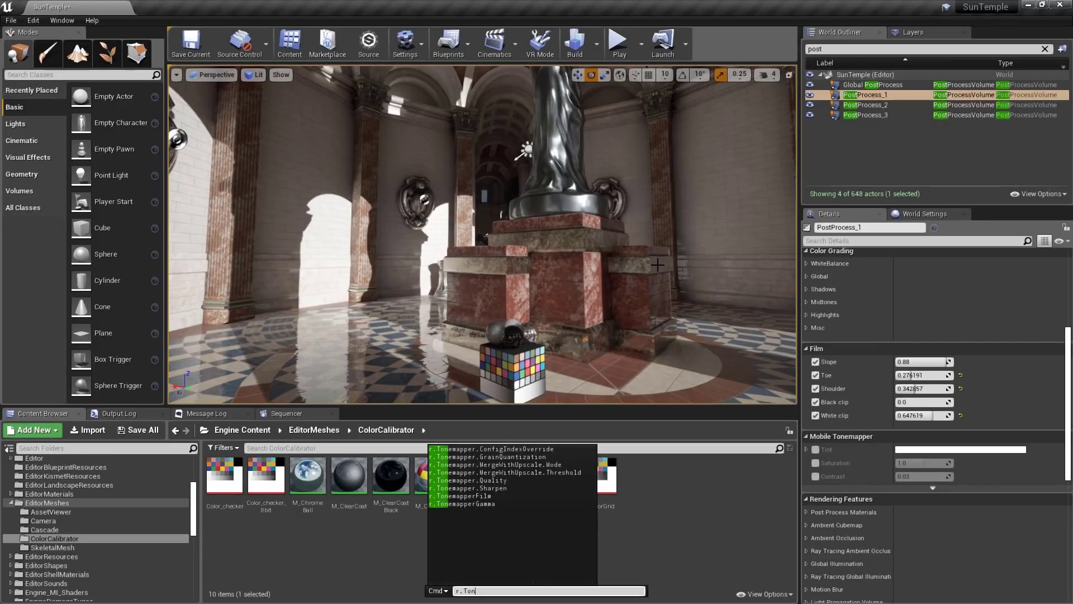
{"action": "type", "text": "emapperFilm "}
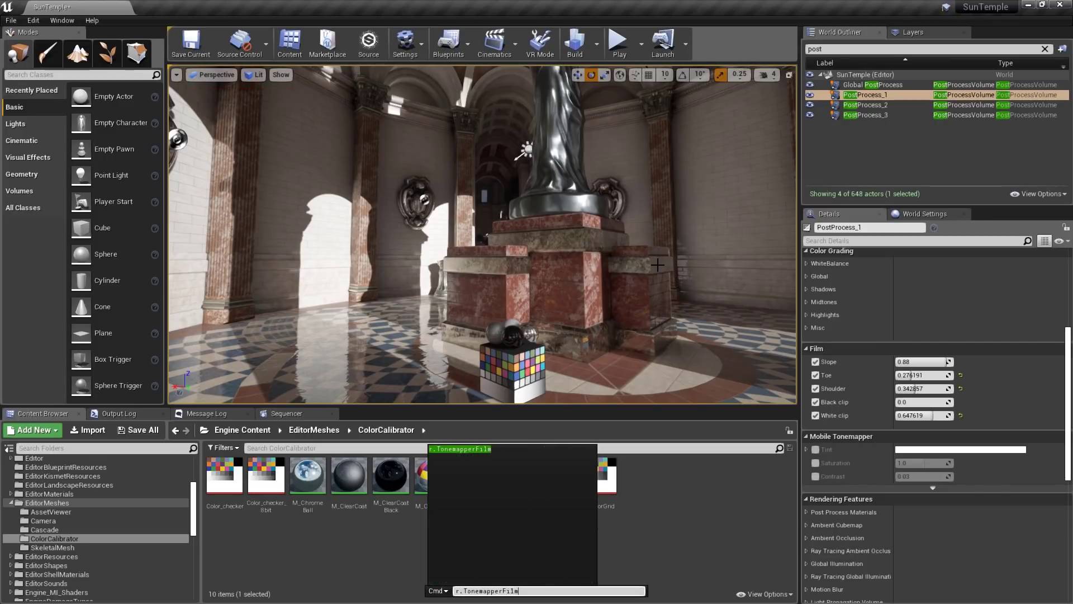
{"action": "type", "text": "0"}
{"action": "key", "text": "Return"}
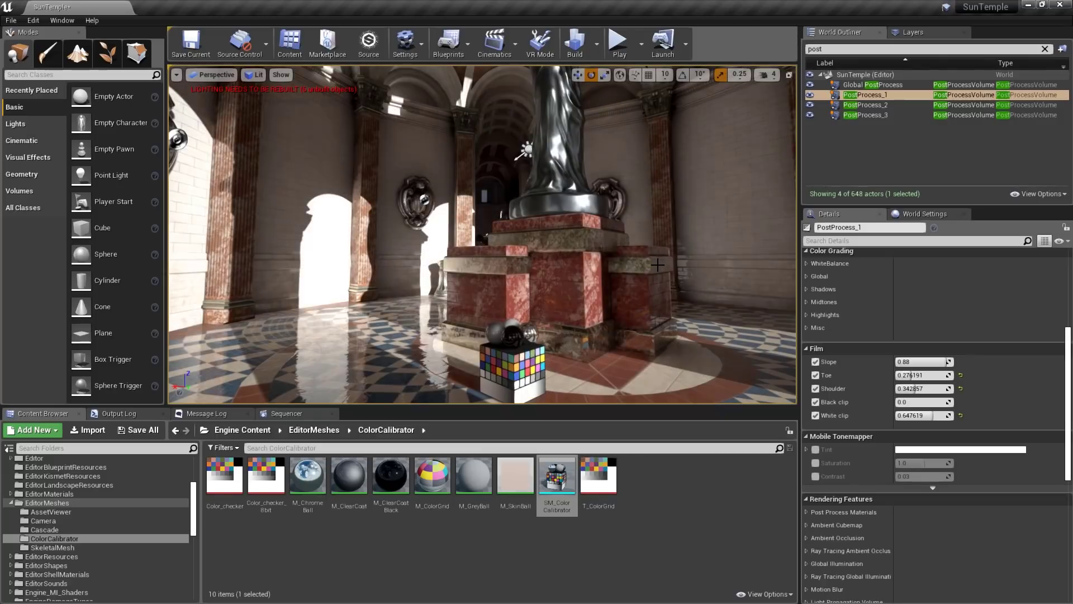
Re-enable the filmic tonemapper with r.TonemapperFilm 1
{"action": "key", "text": "grave"}
{"action": "key", "text": "Up"}
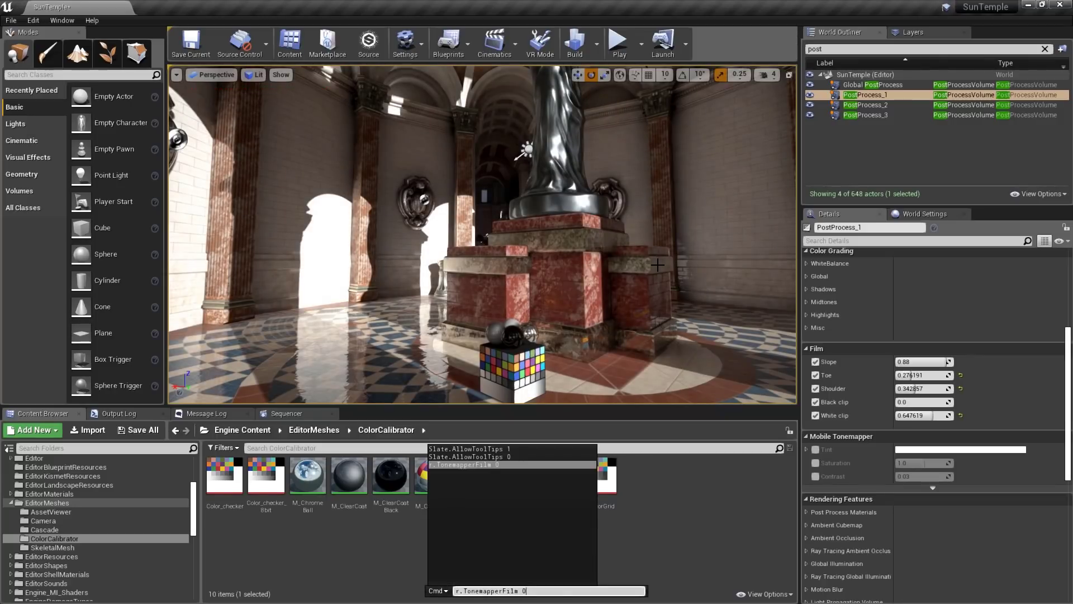
{"action": "key", "text": "BackSpace"}
{"action": "type", "text": "1"}
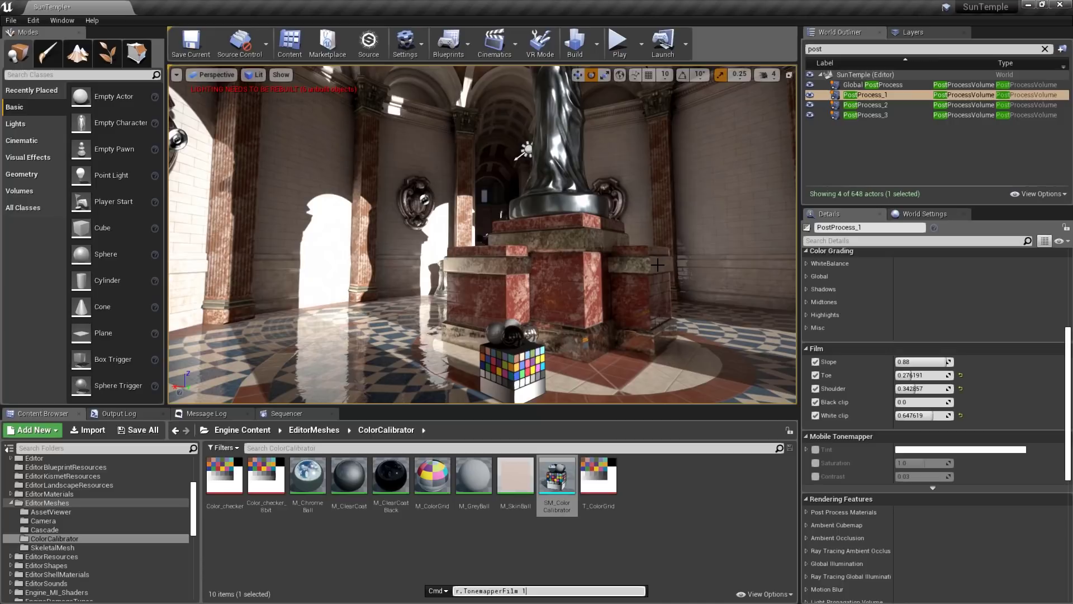
{"action": "key", "text": "Return"}
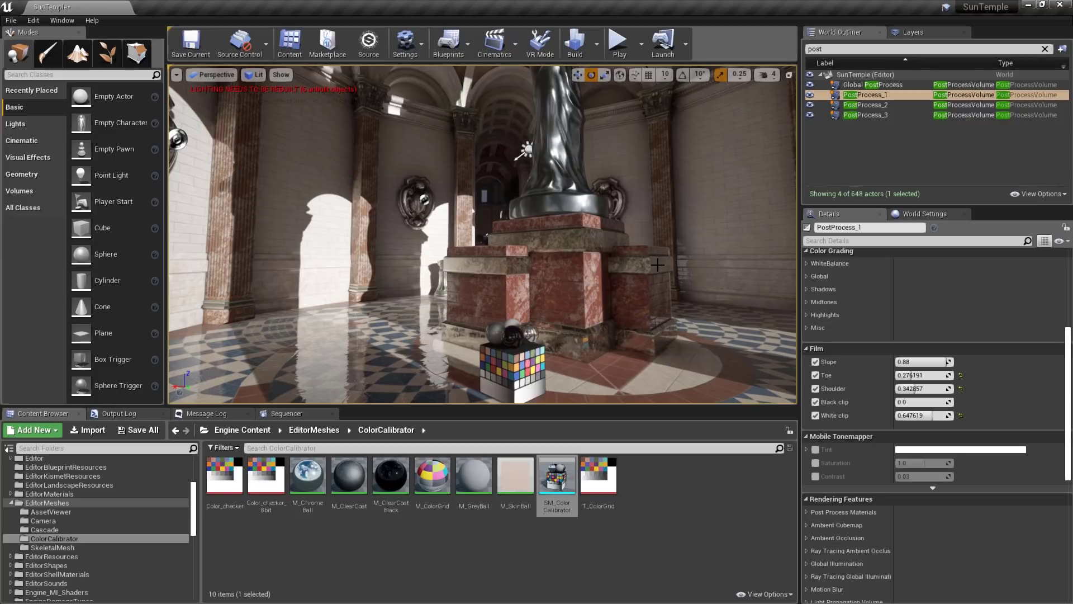
{"action": "scroll", "coordinate": [983, 365], "scroll_direction": "up", "scroll_amount": 3}
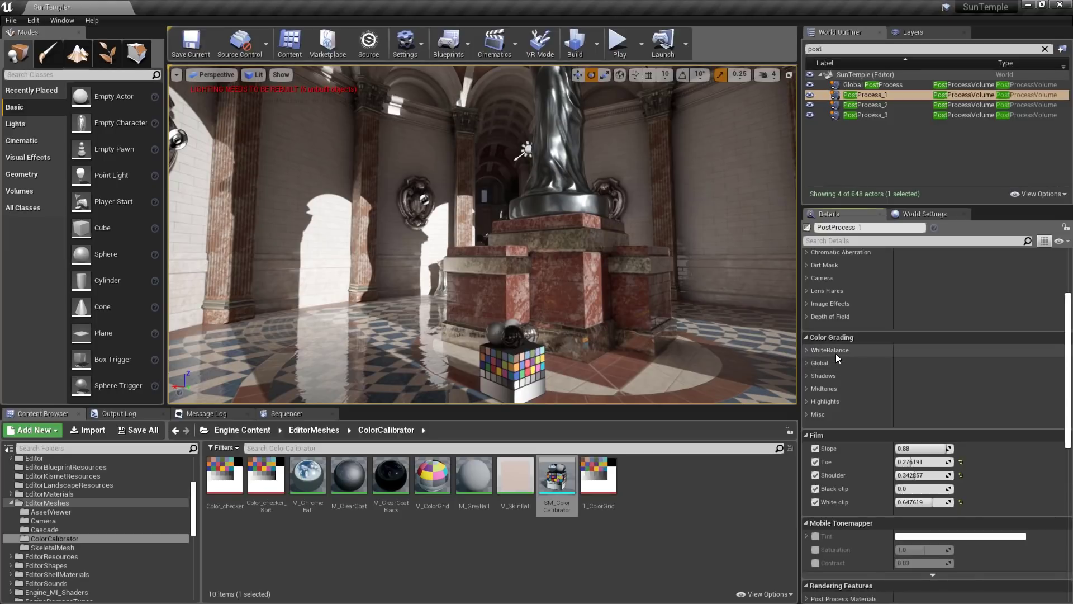
Enable the WhiteBalance Temp override and move the view closer to the colour-checker cube
{"action": "left_click", "coordinate": [807, 350]}
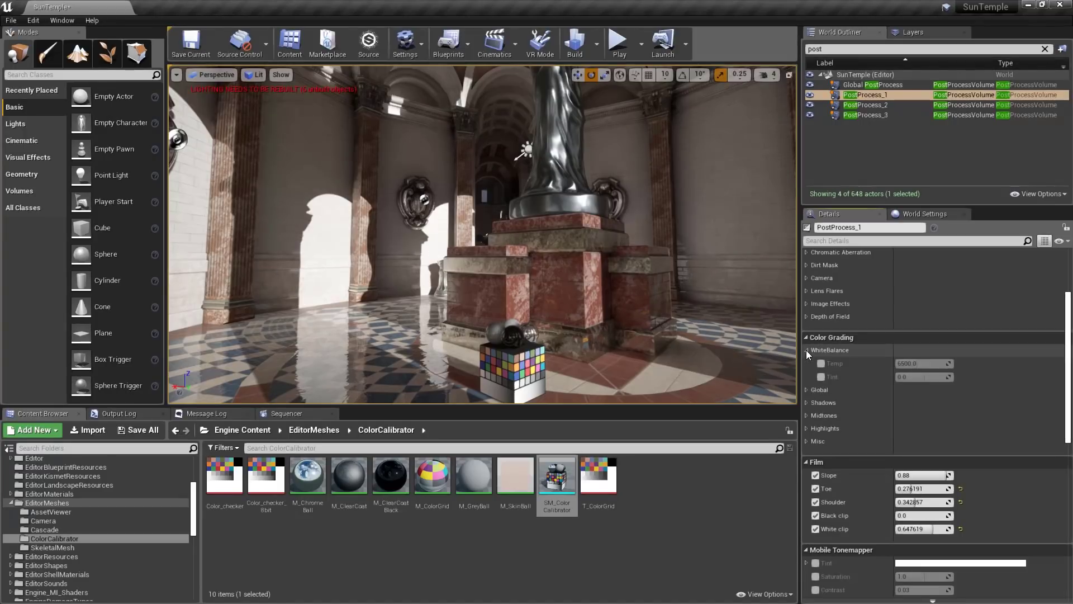
{"action": "left_click", "coordinate": [820, 363]}
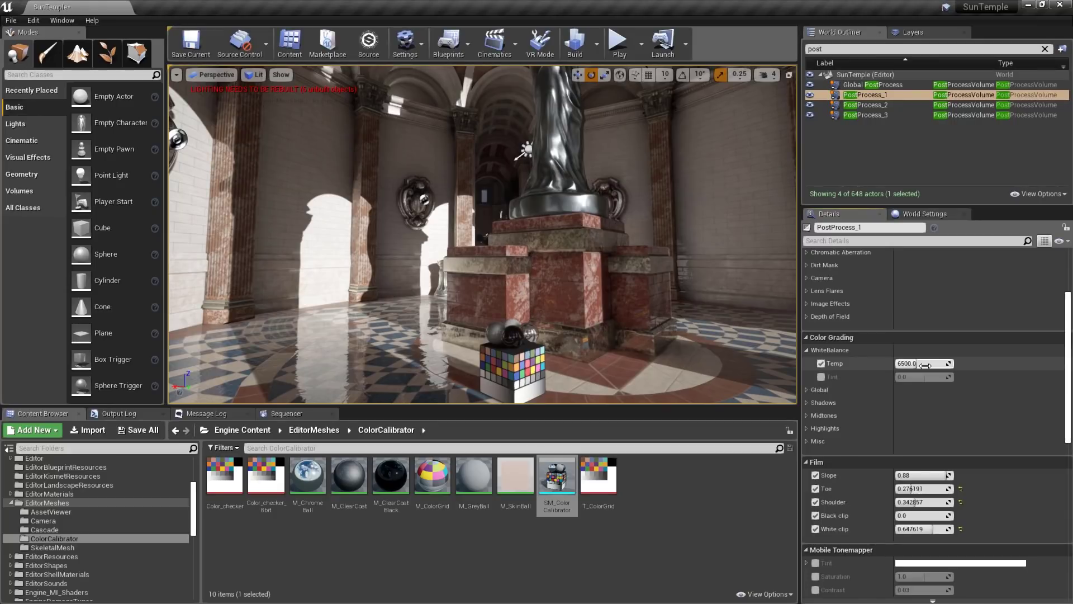
{"action": "left_click", "coordinate": [925, 365]}
{"action": "right_click_drag", "start_coordinate": [595, 323], "coordinate": [589, 355]}
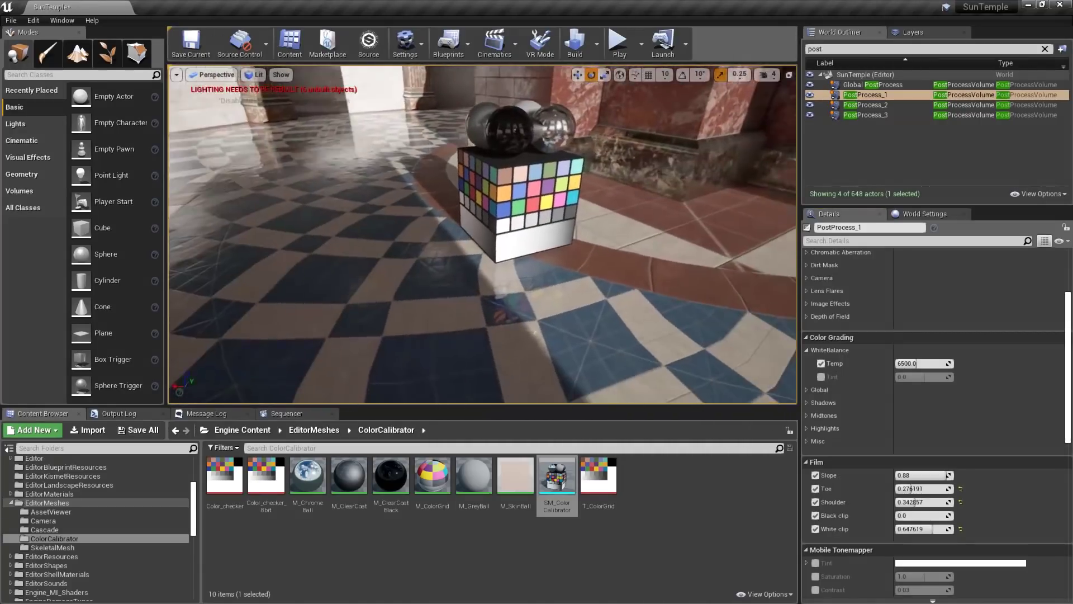
{"action": "left_click_drag", "start_coordinate": [520, 247], "coordinate": [521, 202]}
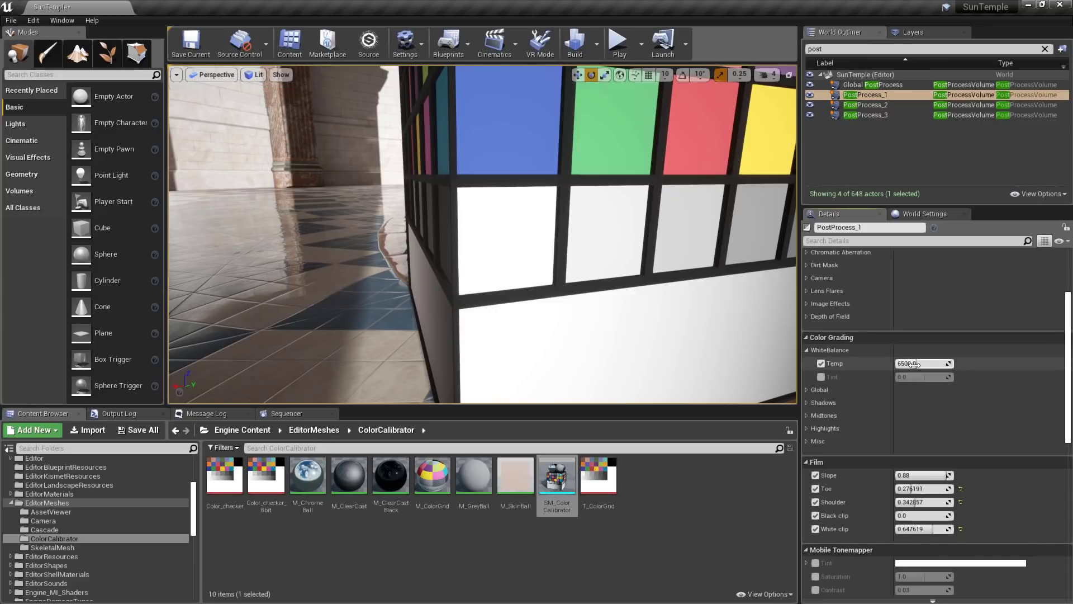
Set the white balance temperature to 5500
{"action": "left_click_drag", "start_coordinate": [915, 364], "coordinate": [948, 363]}
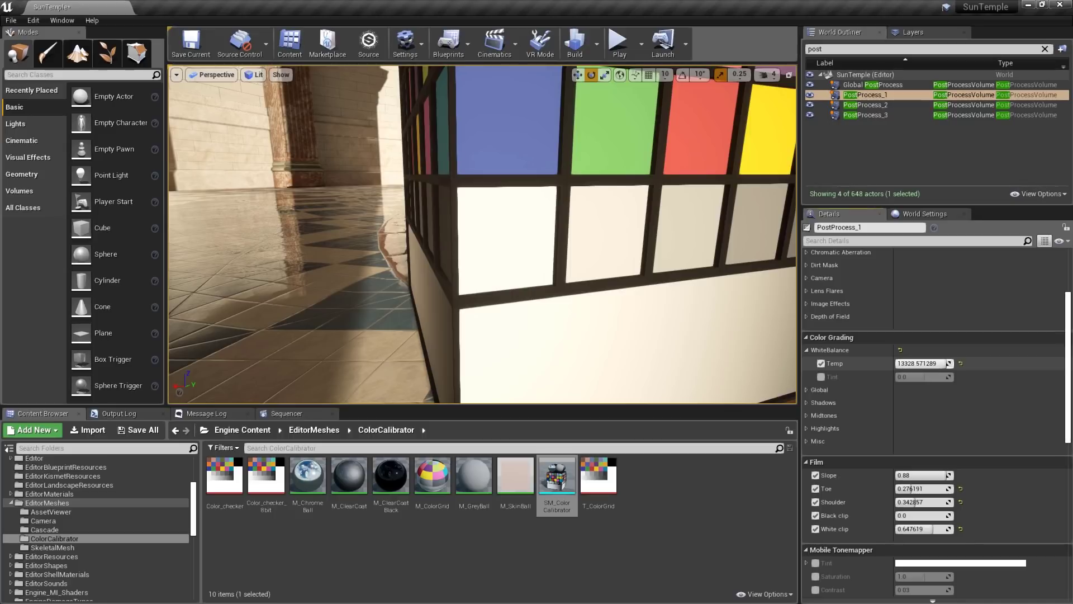
{"action": "left_click", "coordinate": [910, 364]}
{"action": "type", "text": "5500"}
{"action": "key", "text": "Return"}
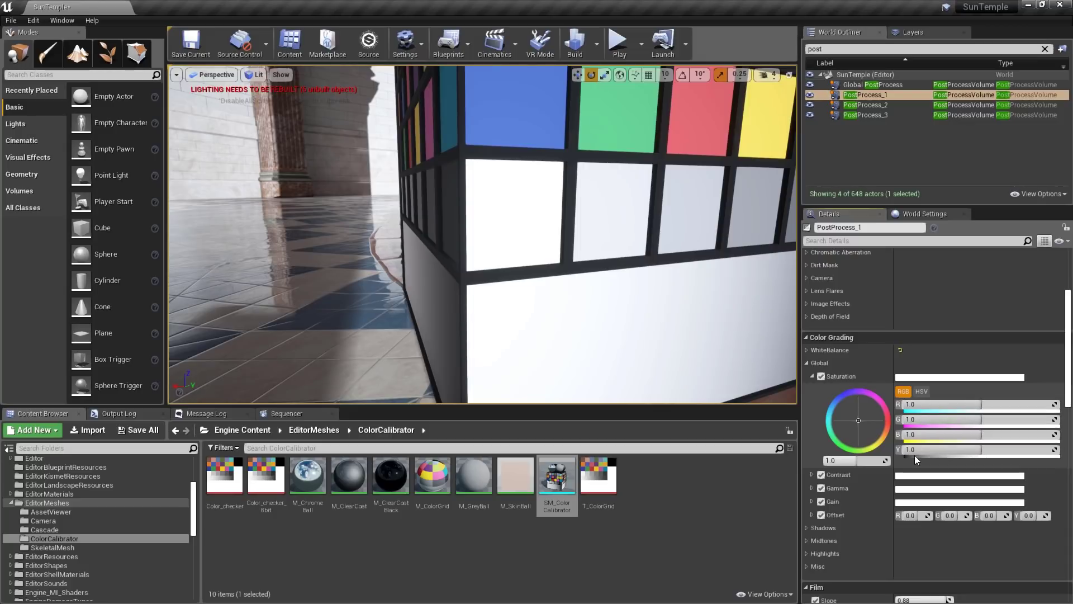
Toggle the Saturation picker between HSV and RGB, preview desaturation, and restore saturation 1.0
{"action": "left_click", "coordinate": [922, 392]}
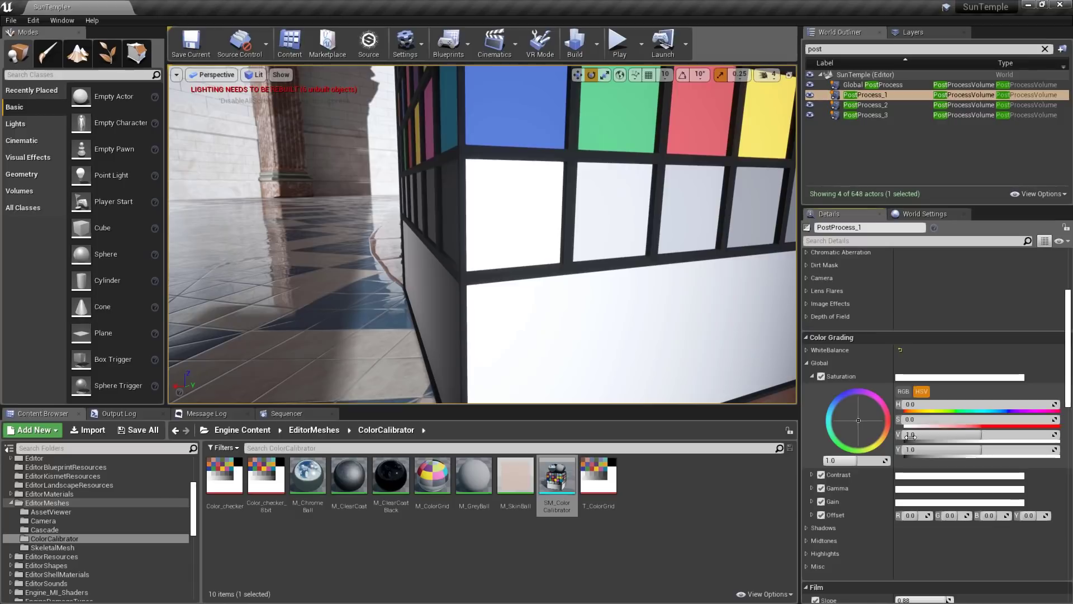
{"action": "left_click", "coordinate": [903, 391]}
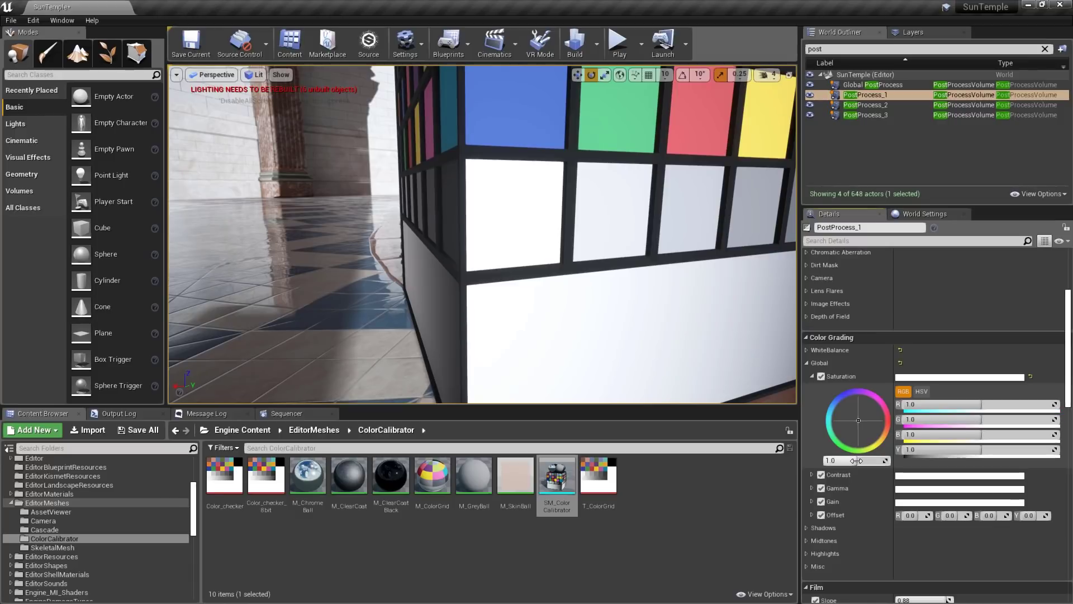
{"action": "mouse_move", "coordinate": [856, 461]}
{"action": "left_mouse_down"}
{"action": "mouse_move", "coordinate": [839, 461]}
{"action": "mouse_move", "coordinate": [862, 465]}
{"action": "left_mouse_up"}
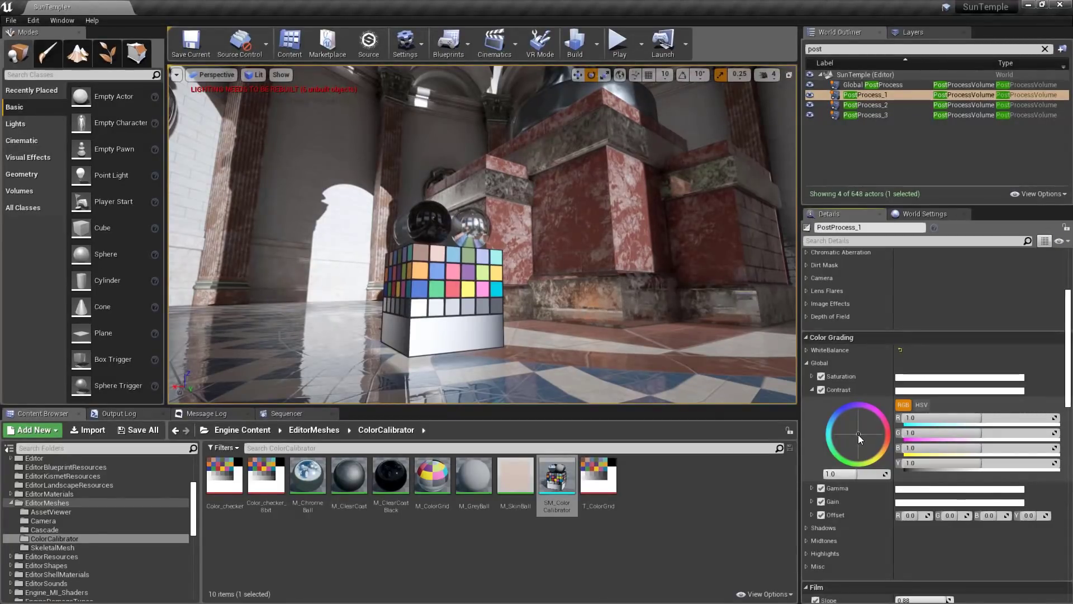
Tint global contrast toward red and raise it to 1.22 (G 0.93, B 0.90)
{"action": "left_click_drag", "start_coordinate": [859, 434], "coordinate": [887, 439]}
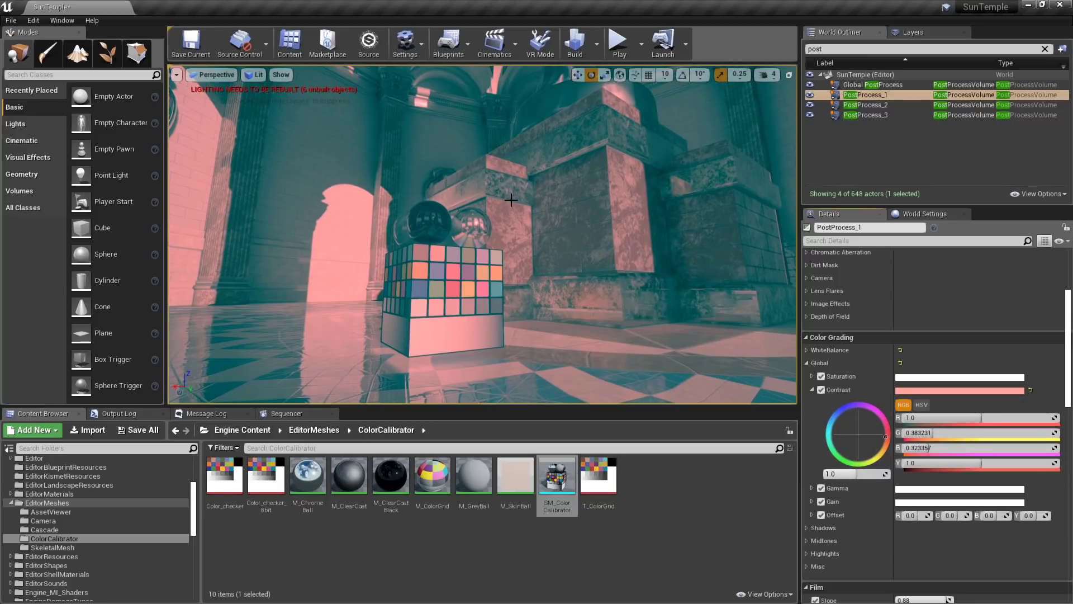
{"action": "mouse_move", "coordinate": [855, 475]}
{"action": "left_mouse_down"}
{"action": "mouse_move", "coordinate": [890, 475]}
{"action": "mouse_move", "coordinate": [835, 482]}
{"action": "left_mouse_up"}
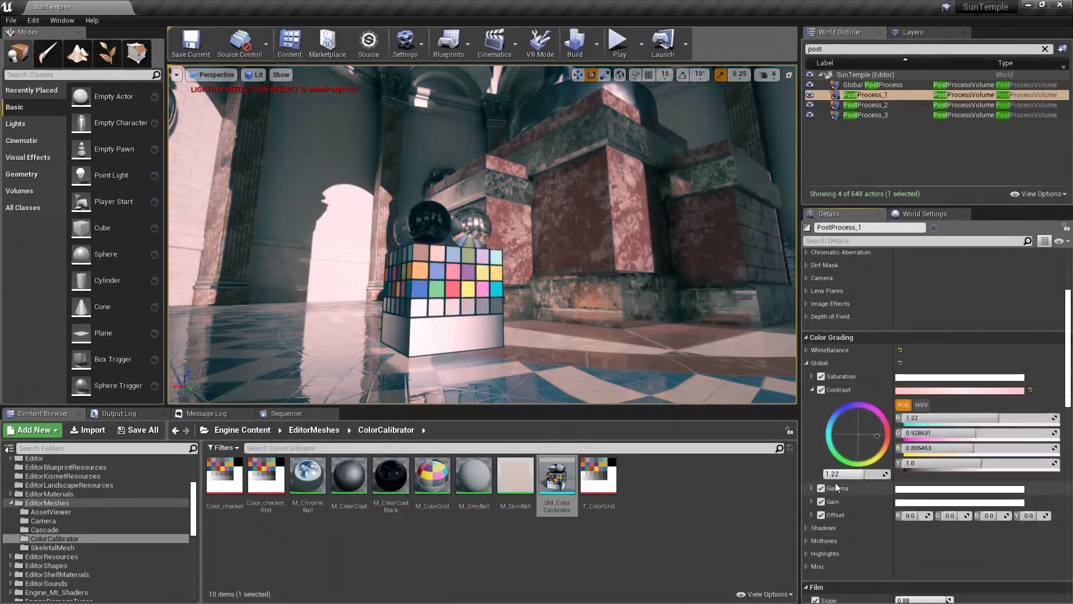
Shift global gamma to R 0.857, G 1.0, B 0.866, and expand global Gain
{"action": "left_click", "coordinate": [811, 489]}
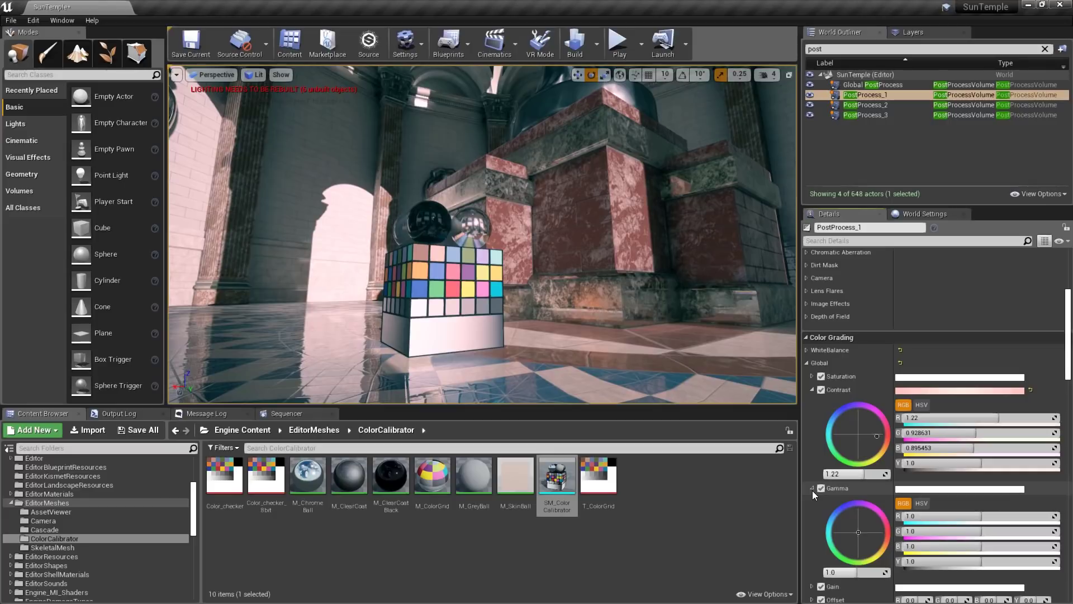
{"action": "scroll", "coordinate": [822, 502], "scroll_direction": "down", "scroll_amount": 1}
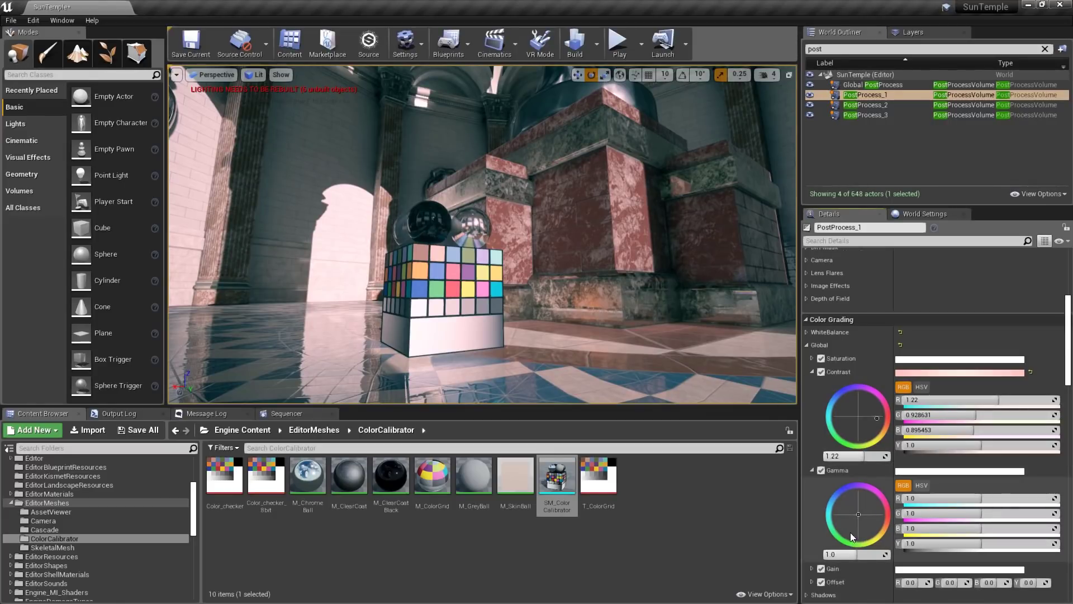
{"action": "left_click_drag", "start_coordinate": [859, 514], "coordinate": [851, 526]}
{"action": "scroll", "coordinate": [883, 444], "scroll_direction": "down", "scroll_amount": 3}
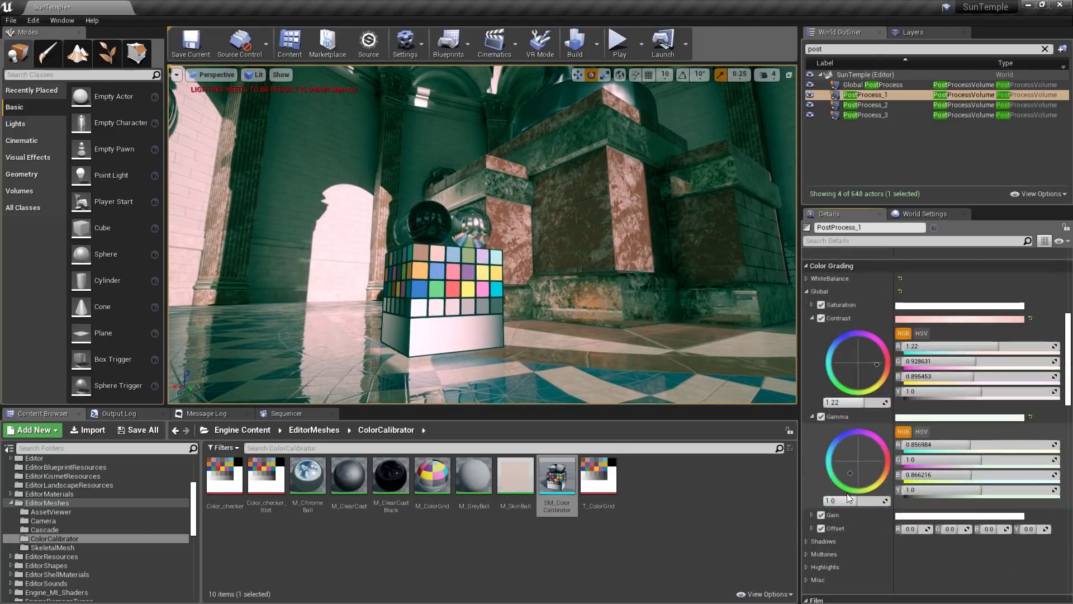
{"action": "left_click", "coordinate": [812, 515]}
{"action": "scroll", "coordinate": [810, 517], "scroll_direction": "down", "scroll_amount": 2}
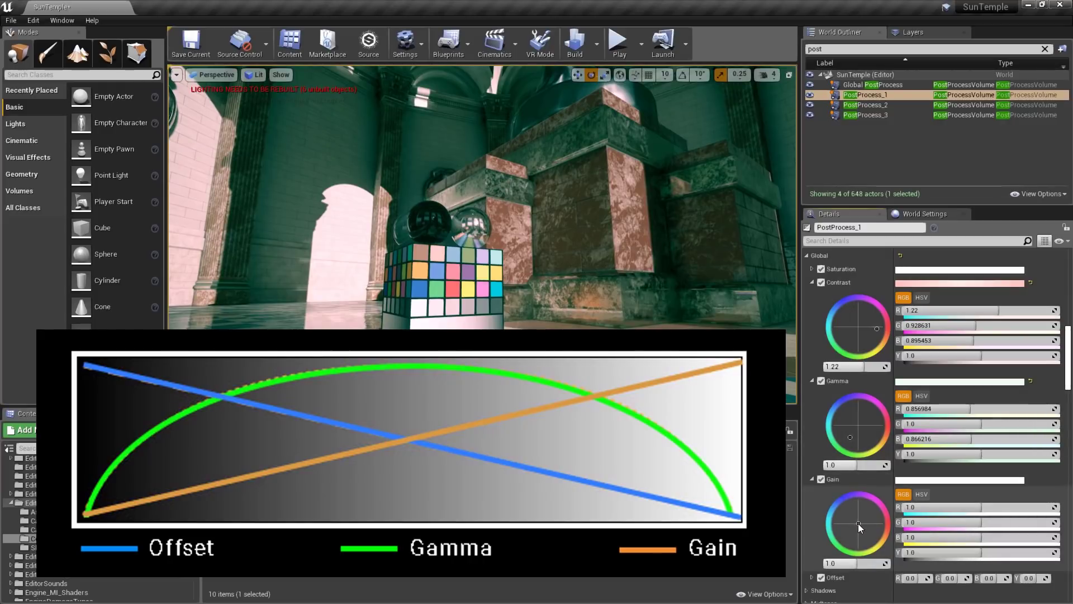
Tint global Gain blue (0.548, 0.603, 1.0) and global Gamma warm (1.0, 0.887, 0.667)
{"action": "left_click_drag", "start_coordinate": [857, 523], "coordinate": [844, 507]}
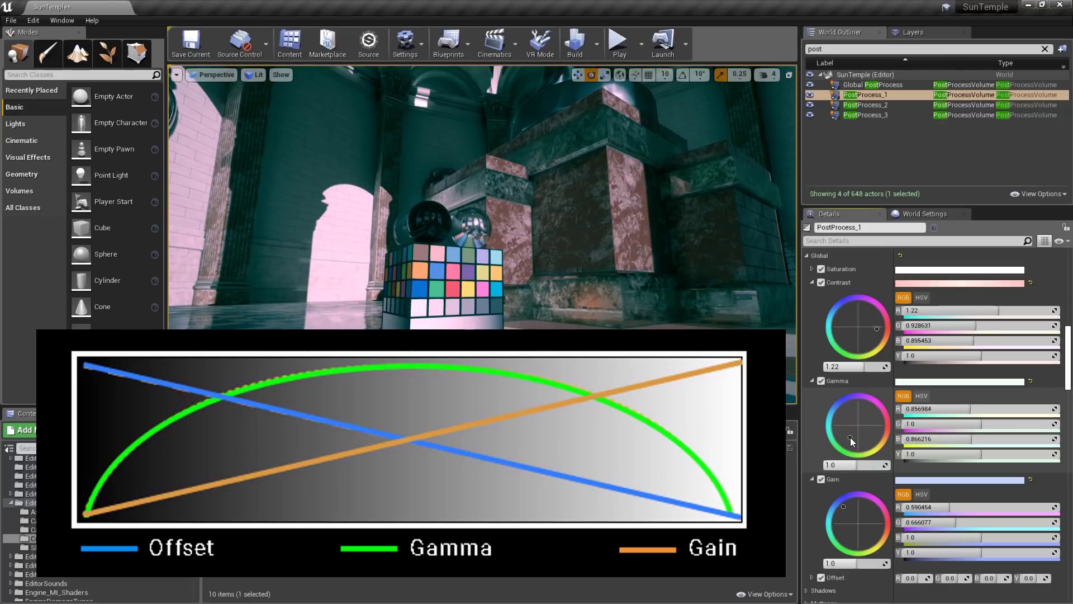
{"action": "left_click_drag", "start_coordinate": [850, 437], "coordinate": [873, 440]}
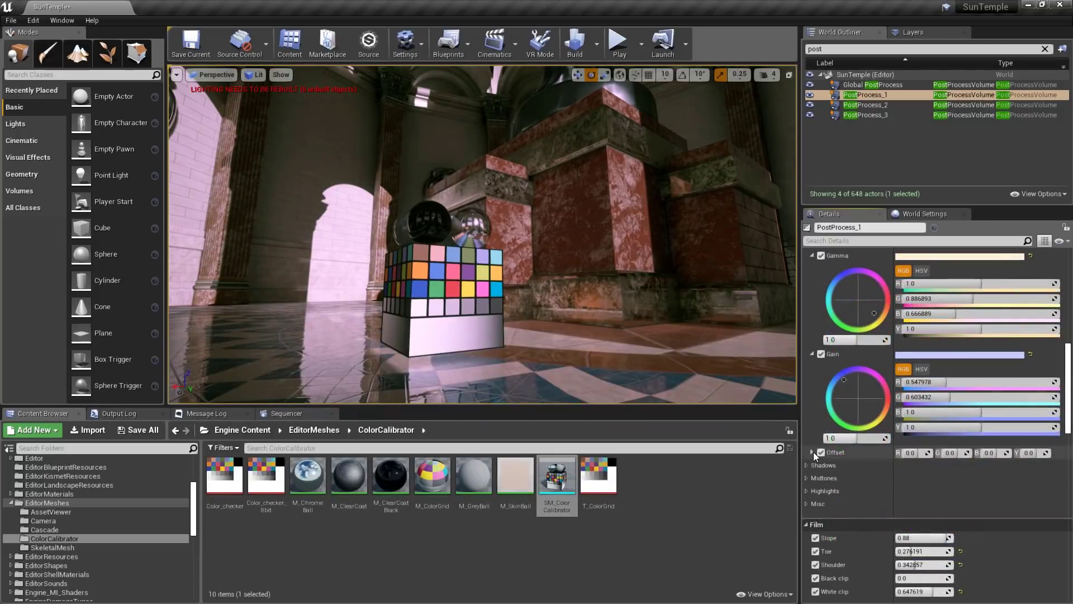
Set the global Offset to -0.015761, -0.011203, 0.016 for a darker, cooler grade
{"action": "left_click", "coordinate": [812, 452]}
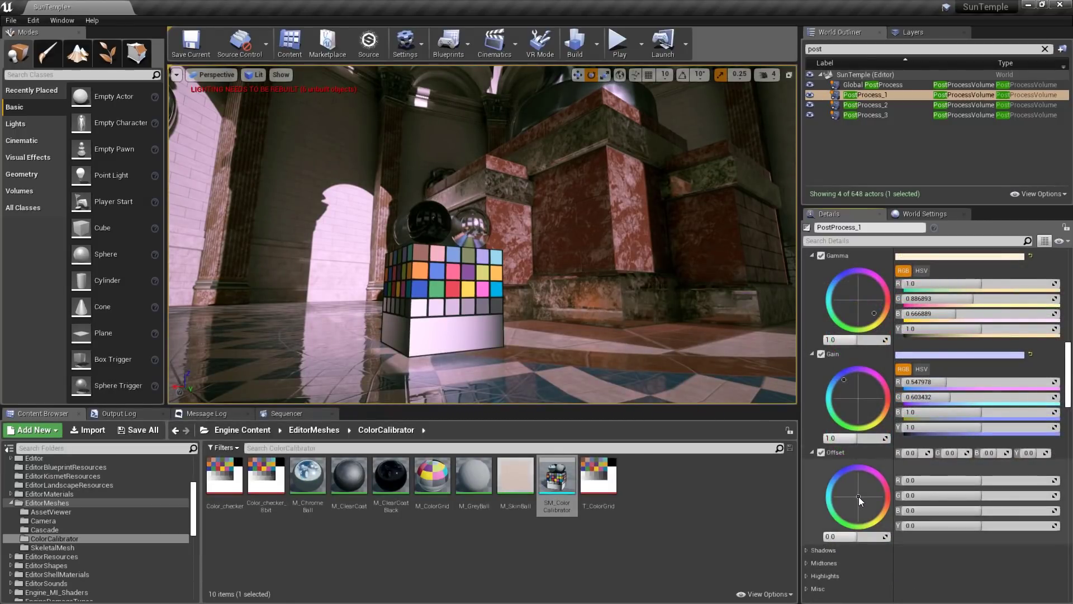
{"action": "left_click_drag", "start_coordinate": [859, 497], "coordinate": [852, 490]}
{"action": "left_click_drag", "start_coordinate": [844, 537], "coordinate": [847, 418]}
{"action": "scroll", "coordinate": [815, 371], "scroll_direction": "up", "scroll_amount": 1}
{"action": "scroll", "coordinate": [816, 371], "scroll_direction": "down", "scroll_amount": 3}
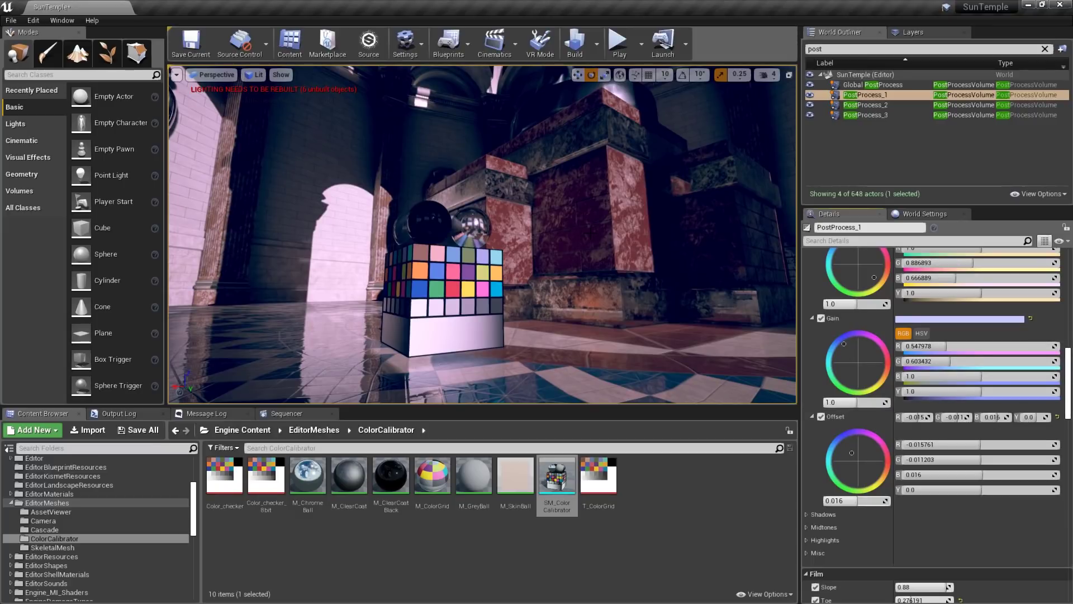
{"action": "scroll", "coordinate": [922, 378], "scroll_direction": "down", "scroll_amount": 2}
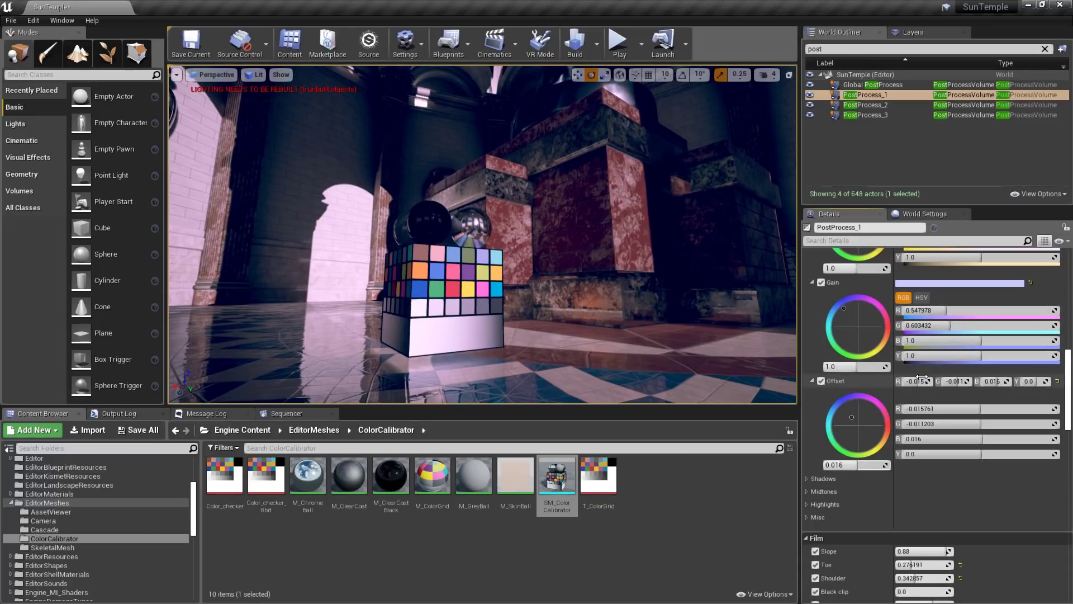
{"action": "scroll", "coordinate": [923, 379], "scroll_direction": "down", "scroll_amount": 1}
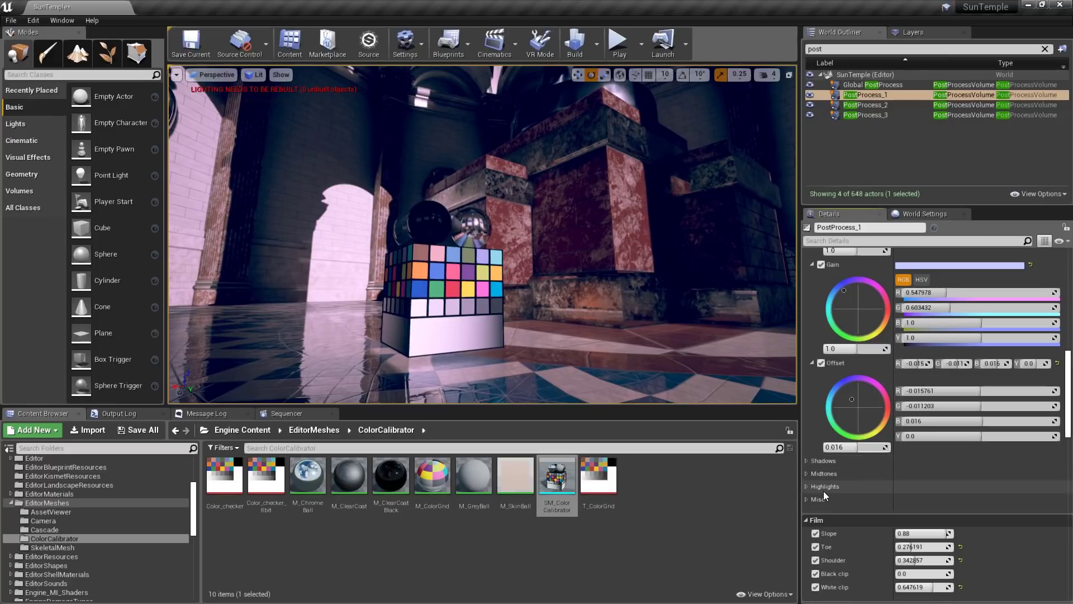
Enable the Midtones Gamma override at 1.151874, 1.213952, 1.31 to brighten the midtones
{"action": "scroll", "coordinate": [806, 420], "scroll_direction": "down", "scroll_amount": 3}
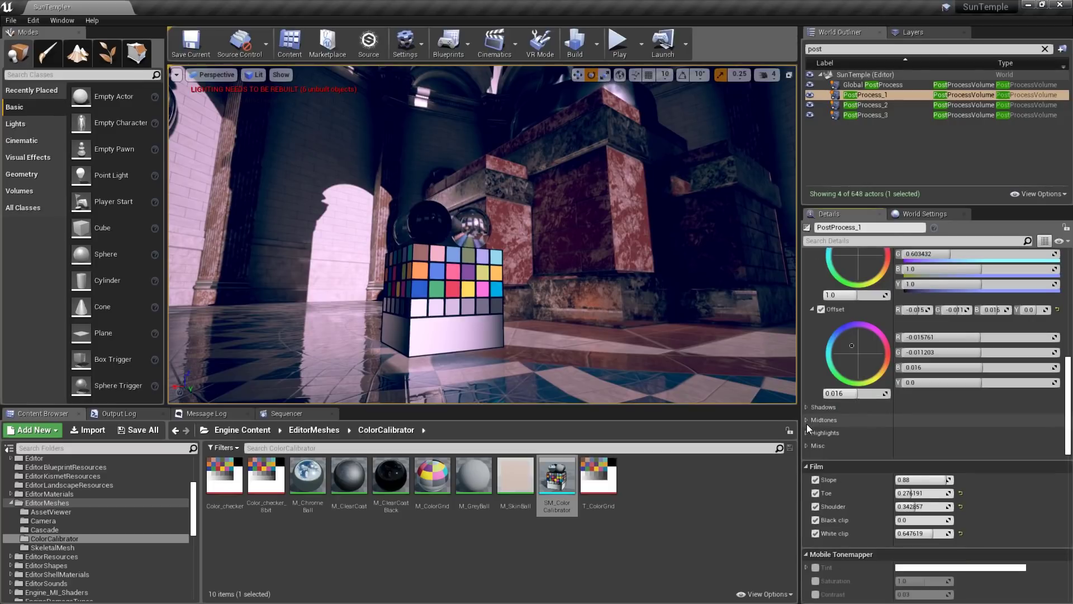
{"action": "left_click", "coordinate": [806, 420]}
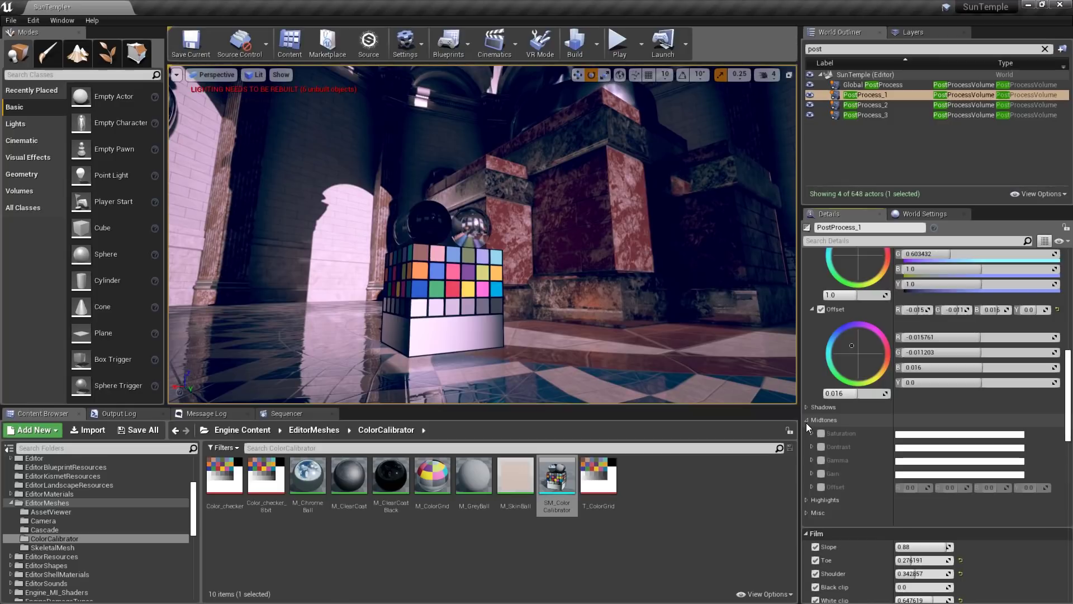
{"action": "left_click", "coordinate": [812, 461]}
{"action": "left_click", "coordinate": [820, 461]}
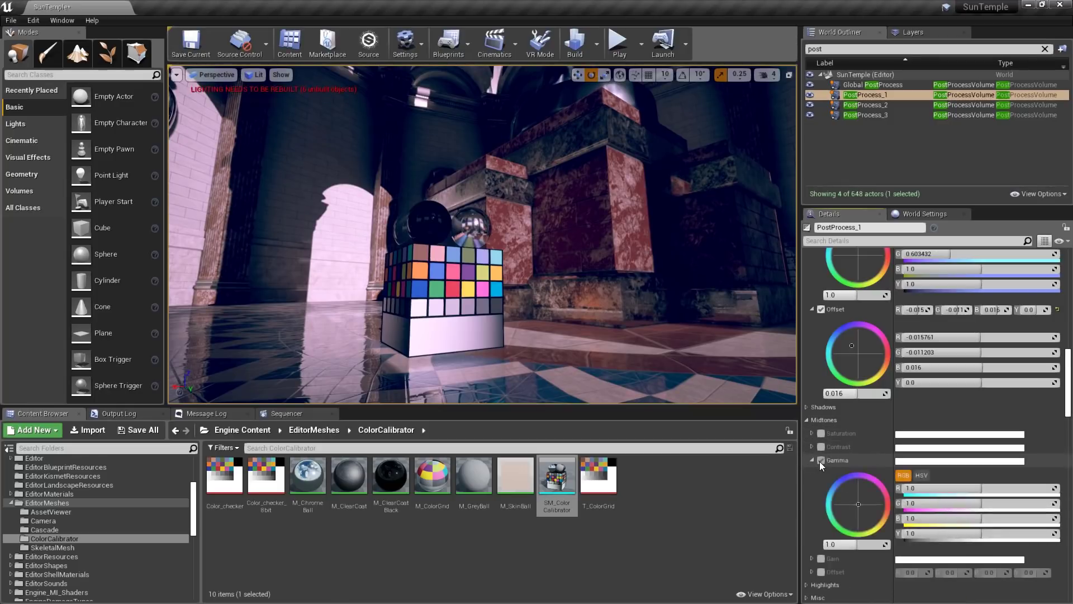
{"action": "left_click_drag", "start_coordinate": [859, 502], "coordinate": [847, 498]}
{"action": "left_click_drag", "start_coordinate": [839, 544], "coordinate": [878, 544]}
{"action": "scroll", "coordinate": [858, 503], "scroll_direction": "down", "scroll_amount": 1}
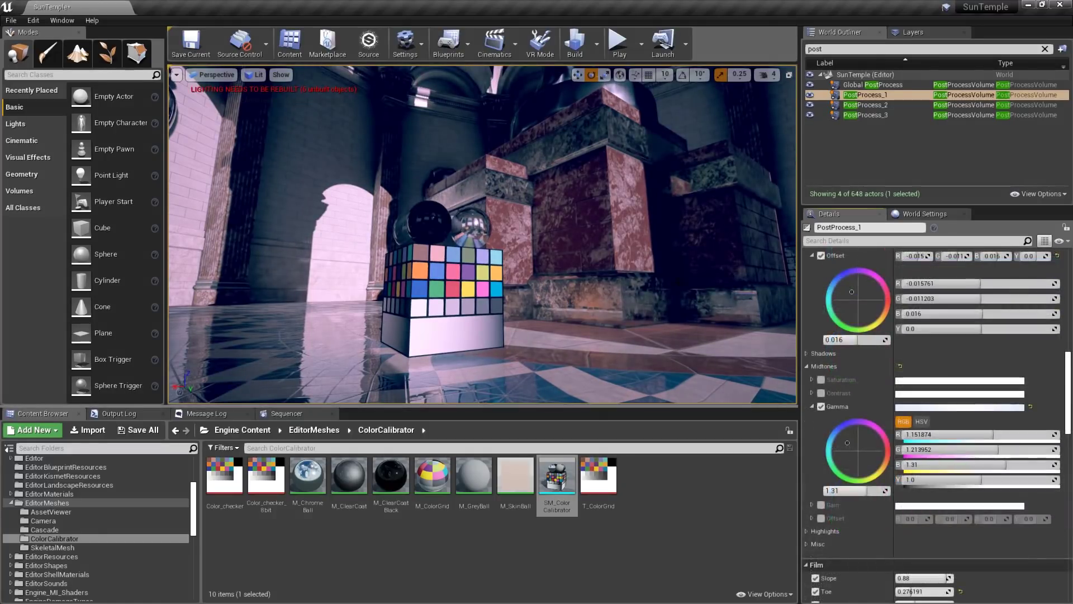